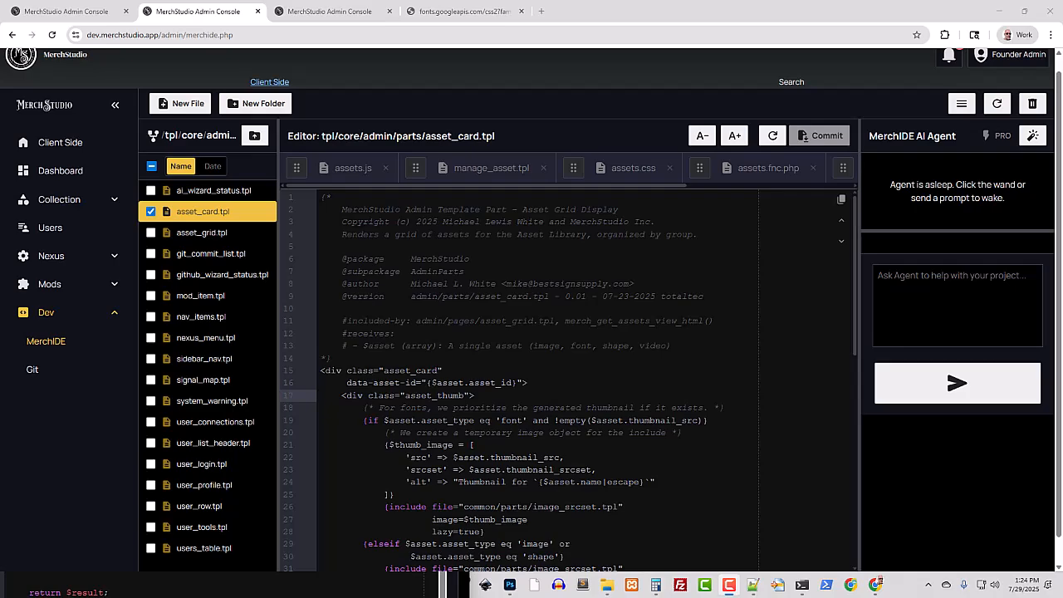
Open the collection sections, expand Custom Apparel, and move its T-Shirt Styles section to a deeper level
left_click(323, 10)
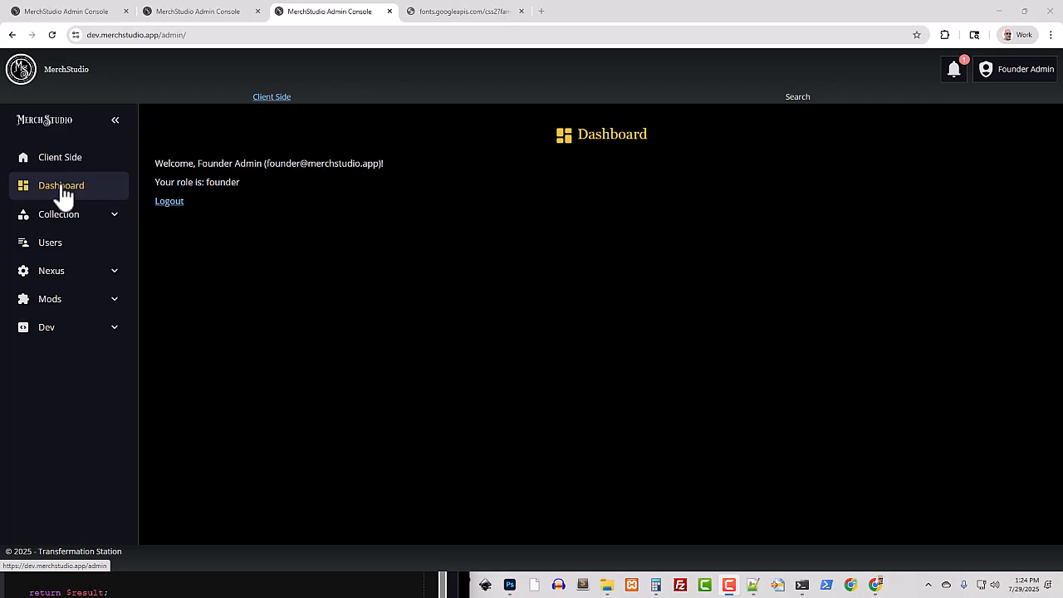
left_click(69, 219)
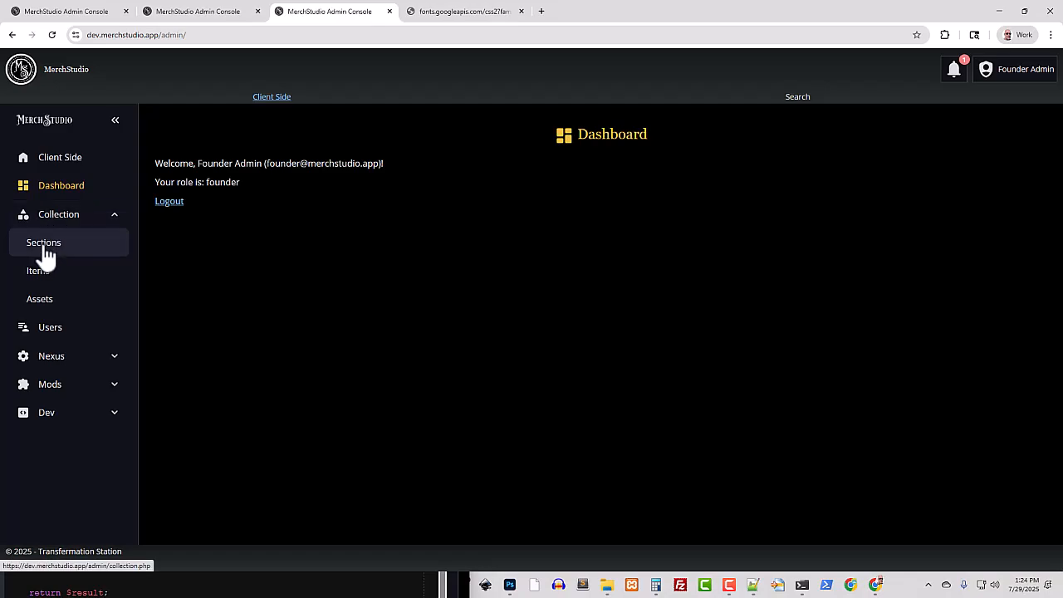
left_click(41, 245)
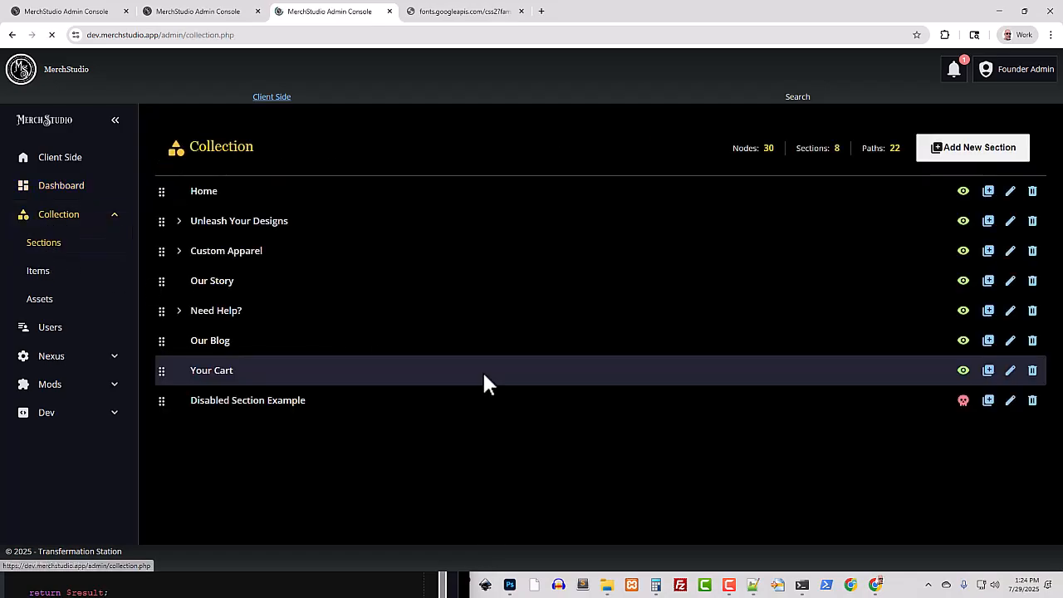
left_click(179, 252)
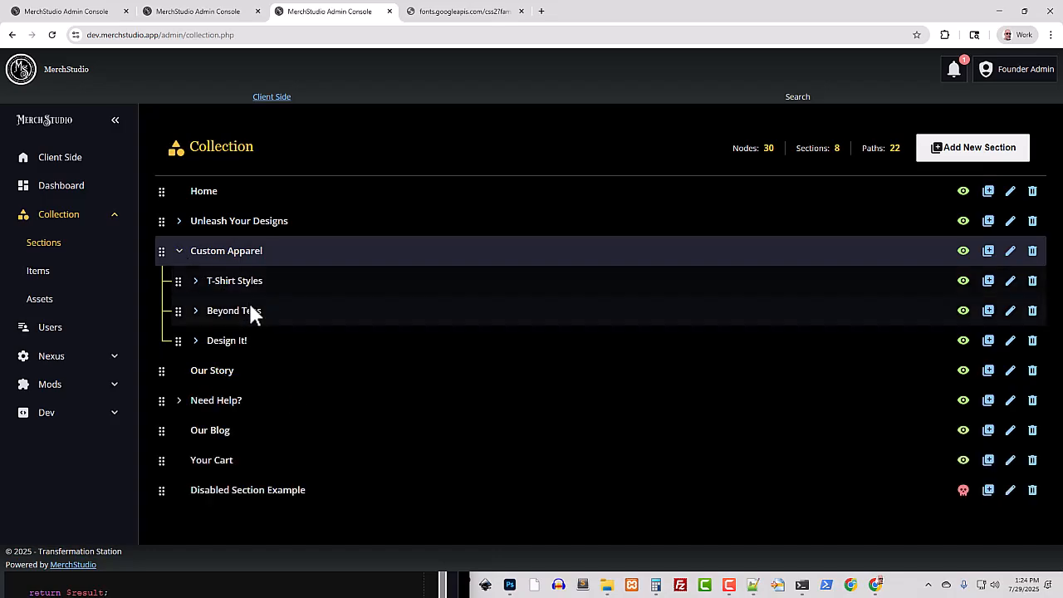
left_click_drag(172, 282, 206, 386)
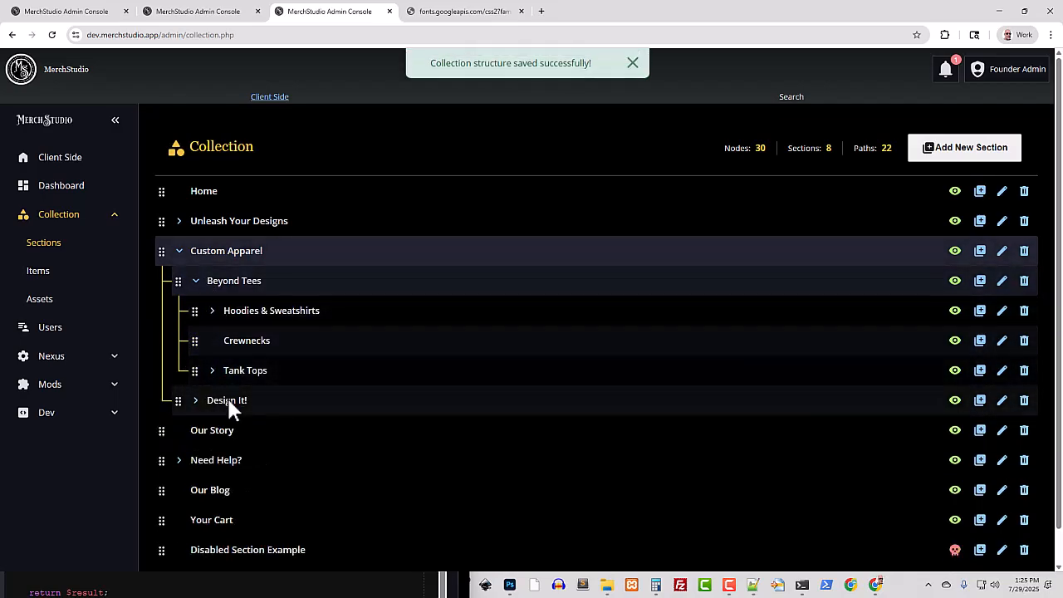
Examine the Crewnecks section's edit form, including its images, node type, description and display options, and close it without saving
scroll(237, 432, "down", 1)
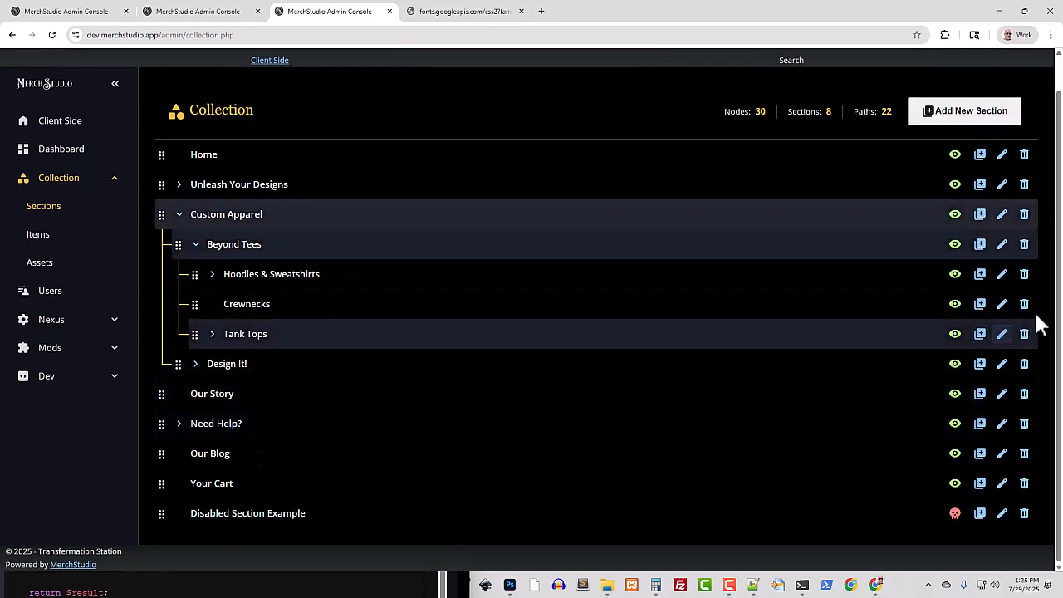
left_click(1001, 303)
scroll(543, 398, "down", 3)
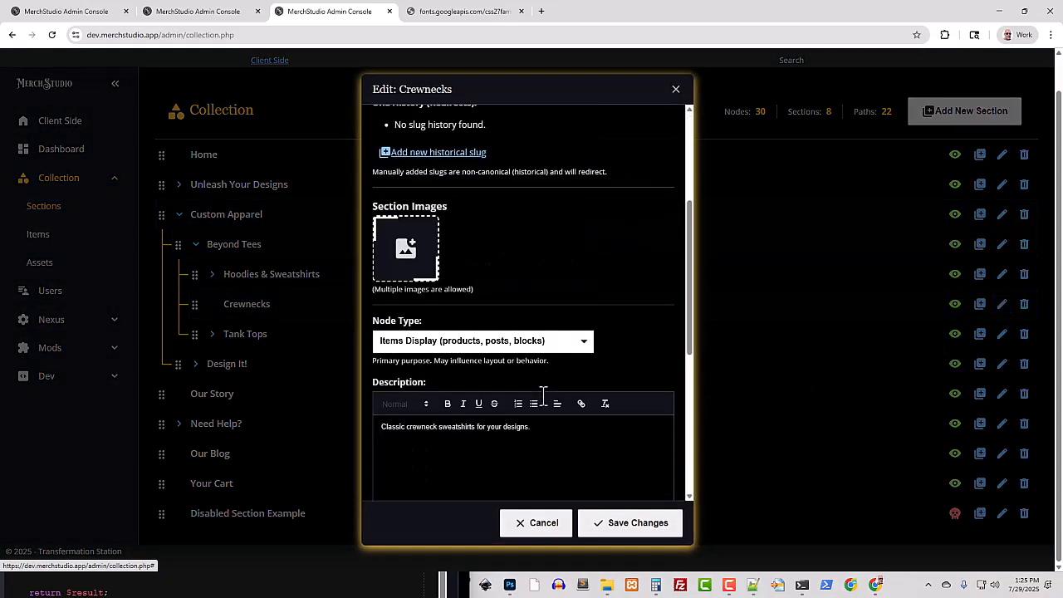
scroll(501, 382, "down", 3)
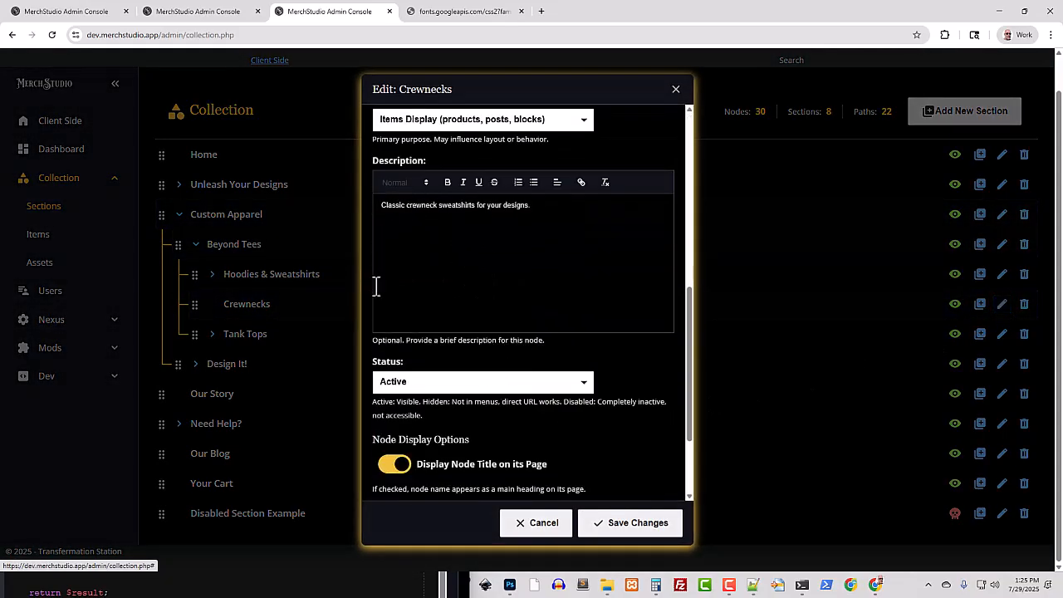
left_click_drag(382, 205, 622, 204)
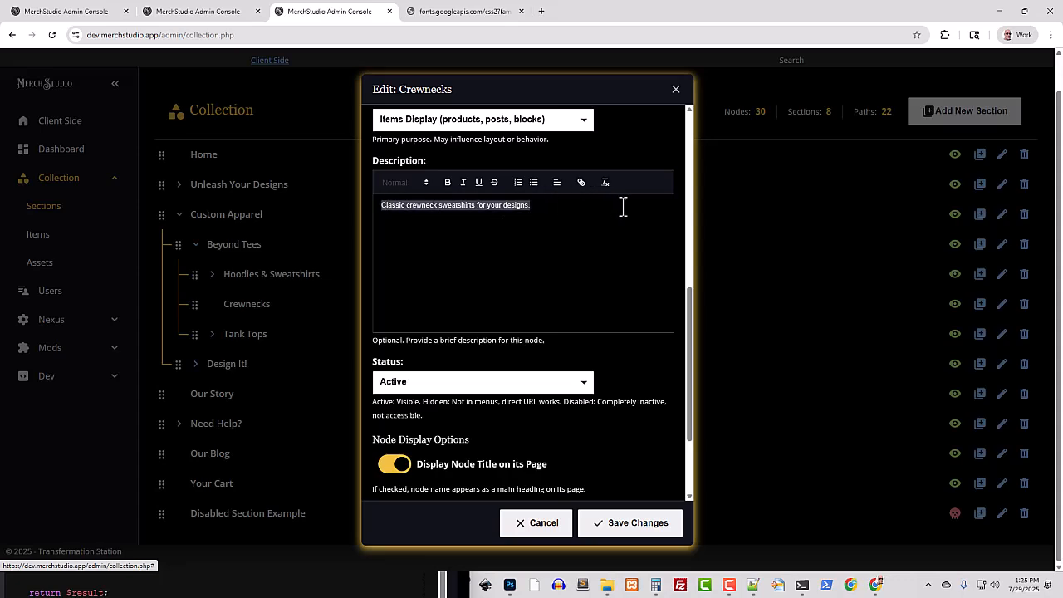
scroll(513, 396, "down", 2)
scroll(513, 399, "up", 5)
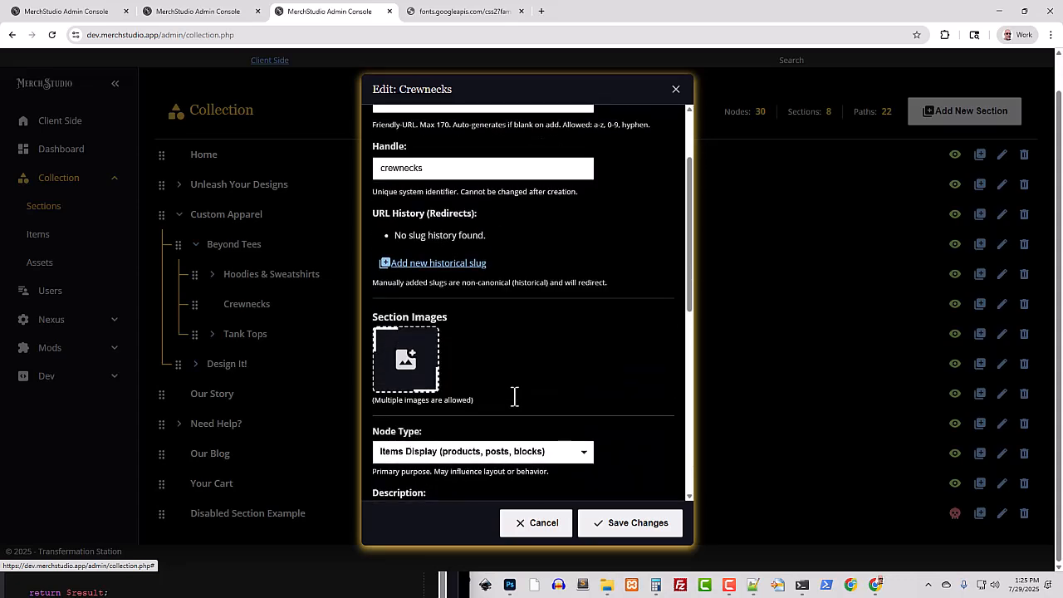
left_click(675, 90)
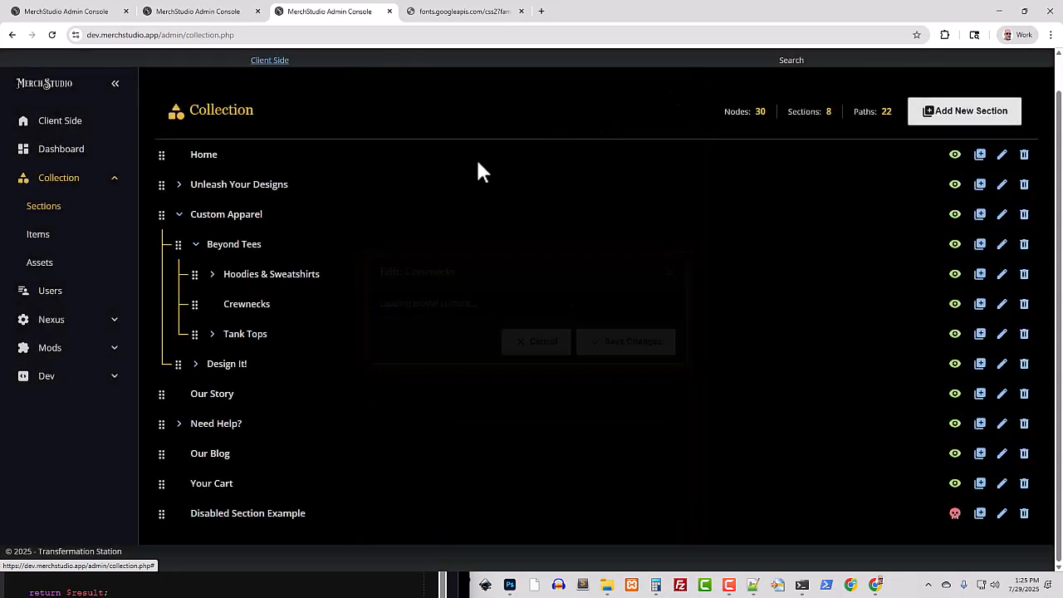
Open the collection's asset library and start a new asset named Hope Penguin
left_click(45, 268)
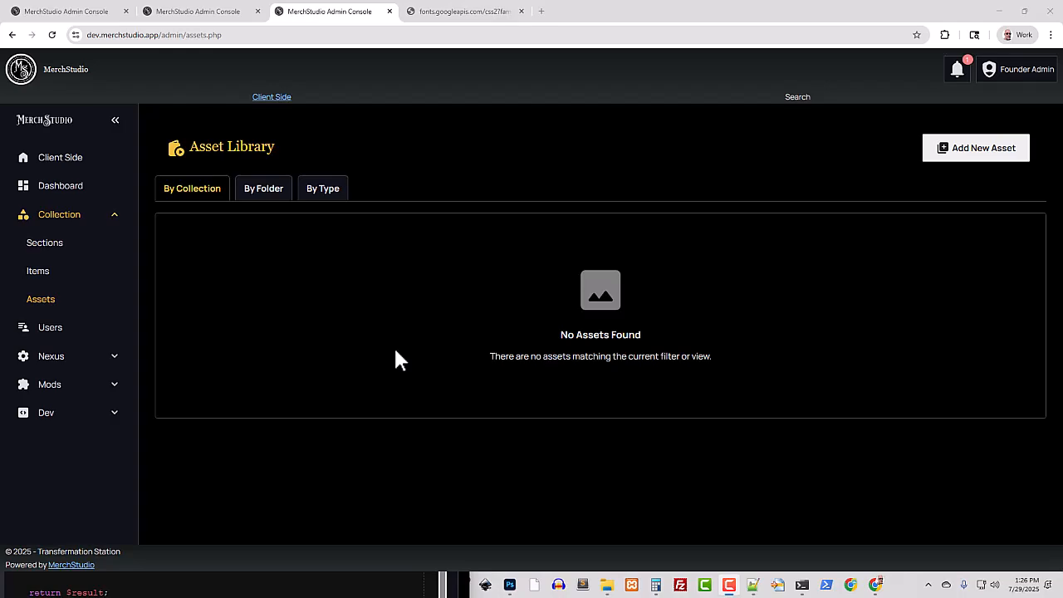
left_click(953, 154)
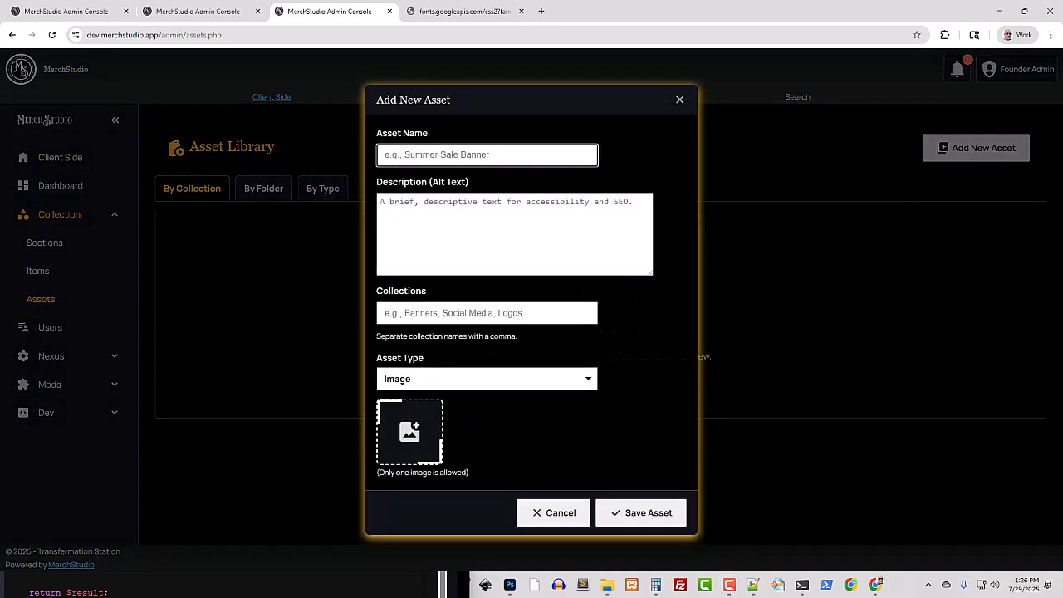
left_click(461, 155)
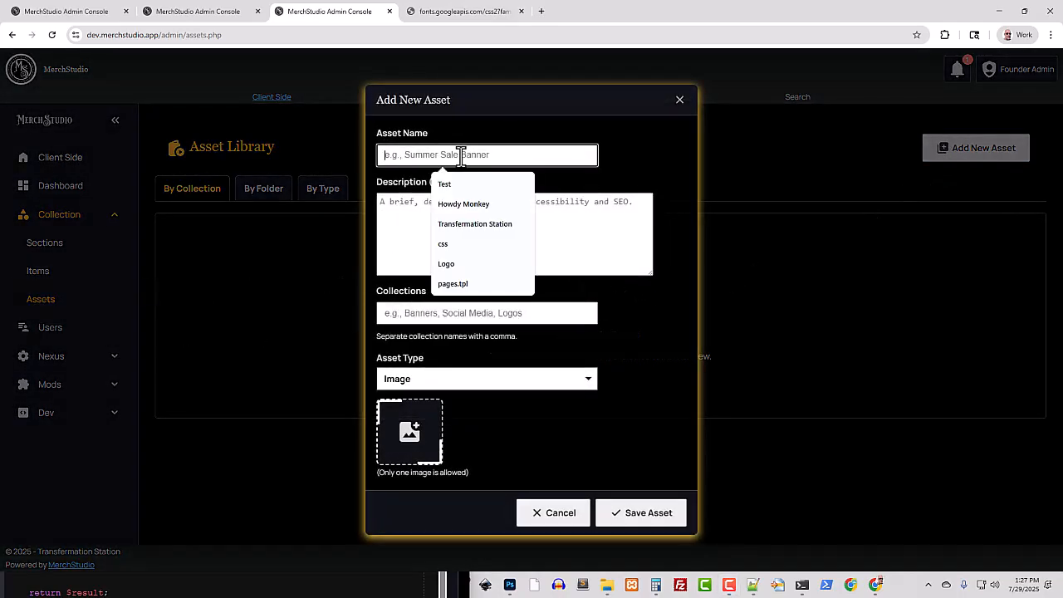
type("Hope")
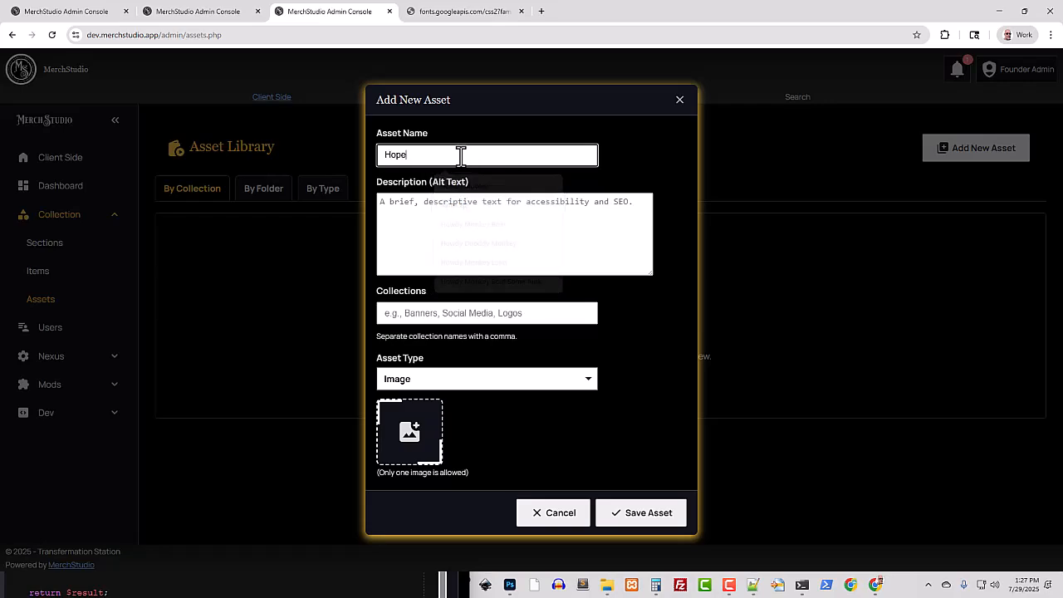
type(" Penguin")
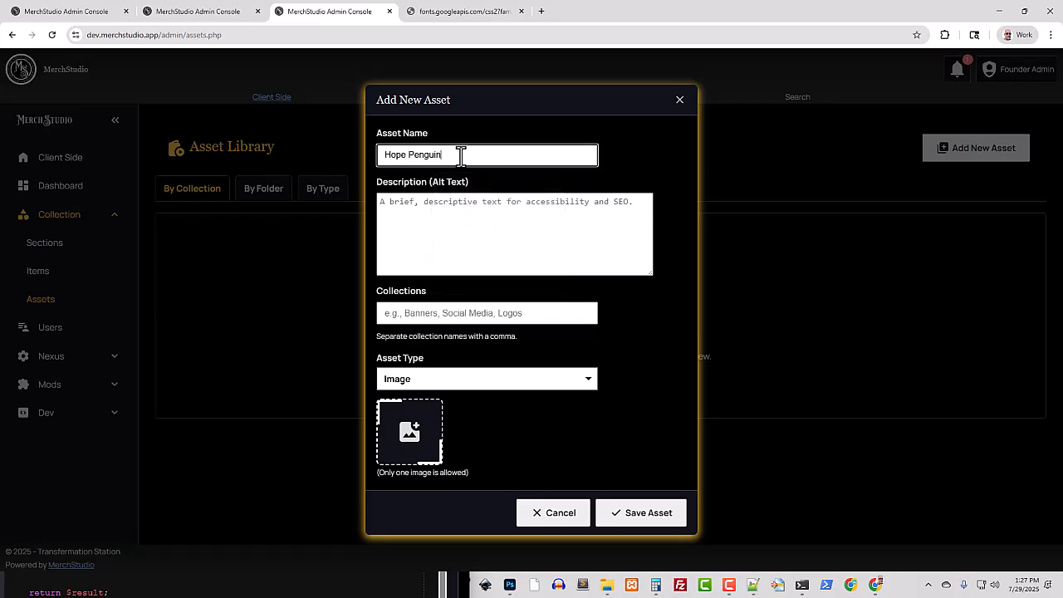
Enter "Description" as the new asset's alt text and assign it to the Penguins collection
left_click(433, 206)
type("Description")
left_click(469, 312)
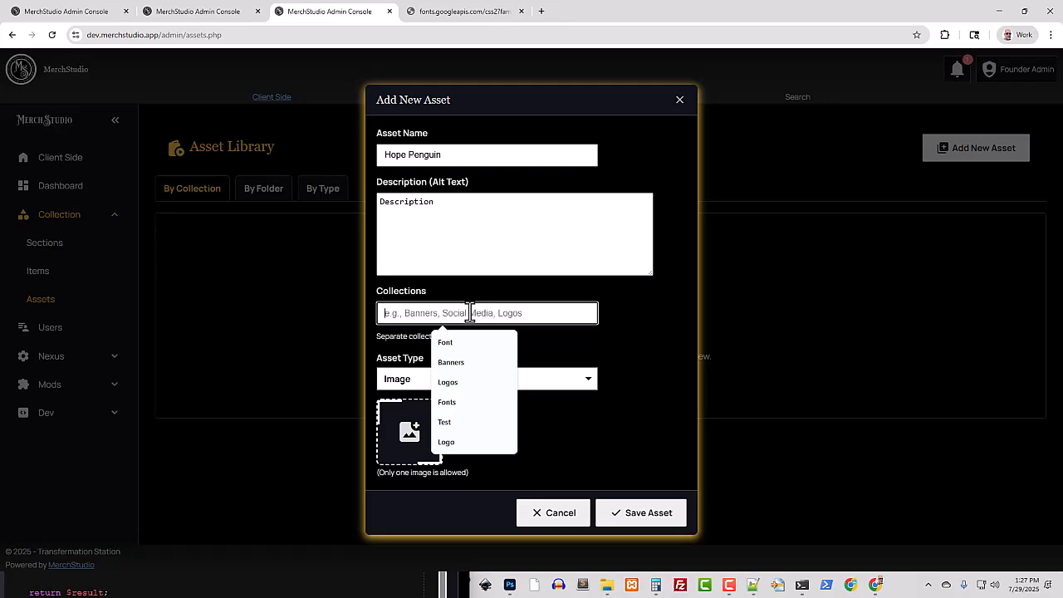
type("Pengui")
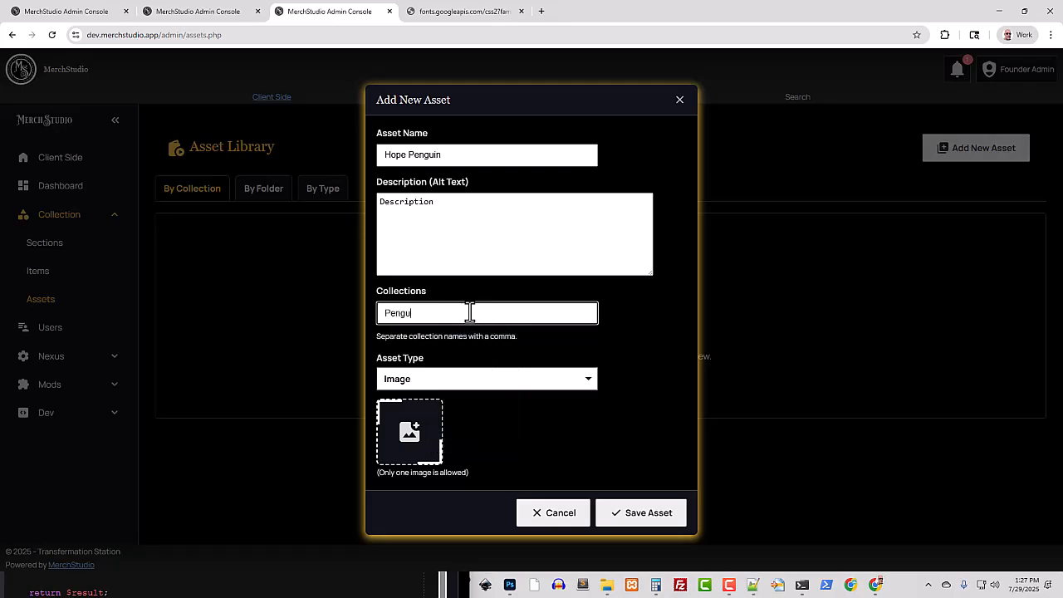
type("ns")
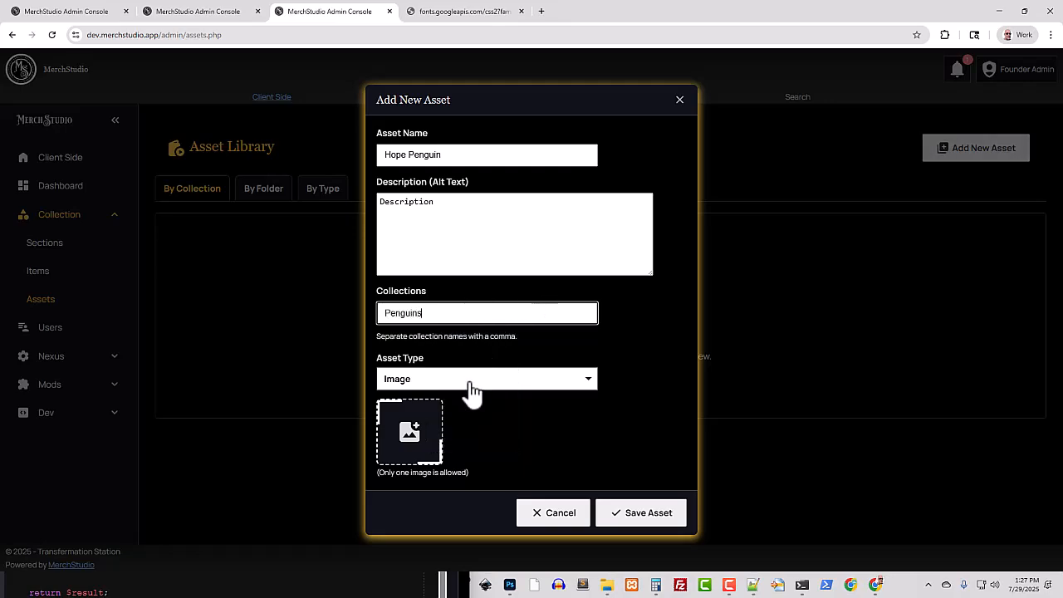
Try to attach Hope_Penguin.png from Downloads as the new asset's image
left_click(407, 434)
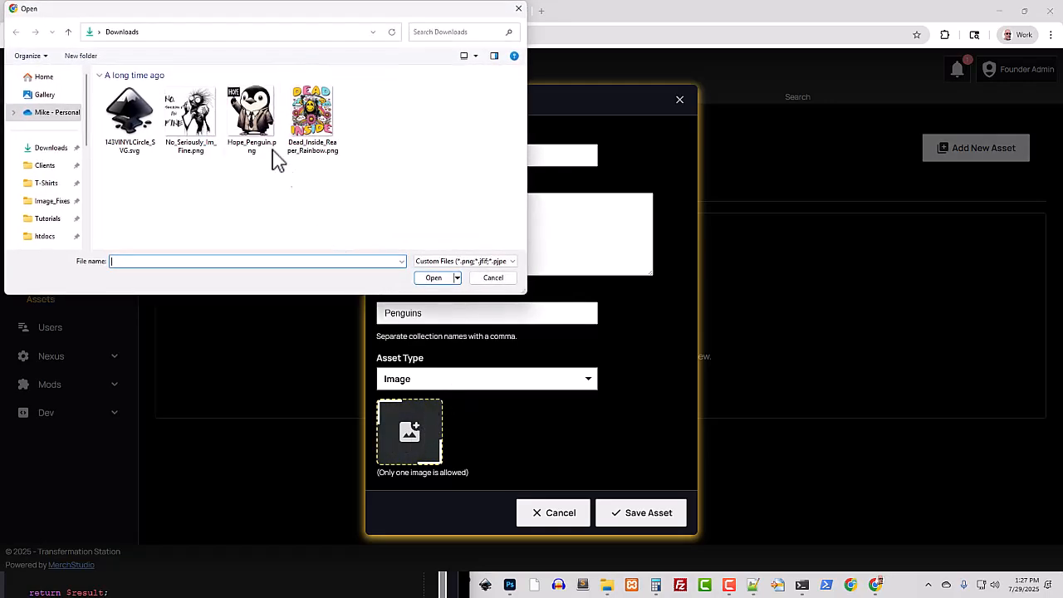
left_click(248, 116)
left_click(435, 279)
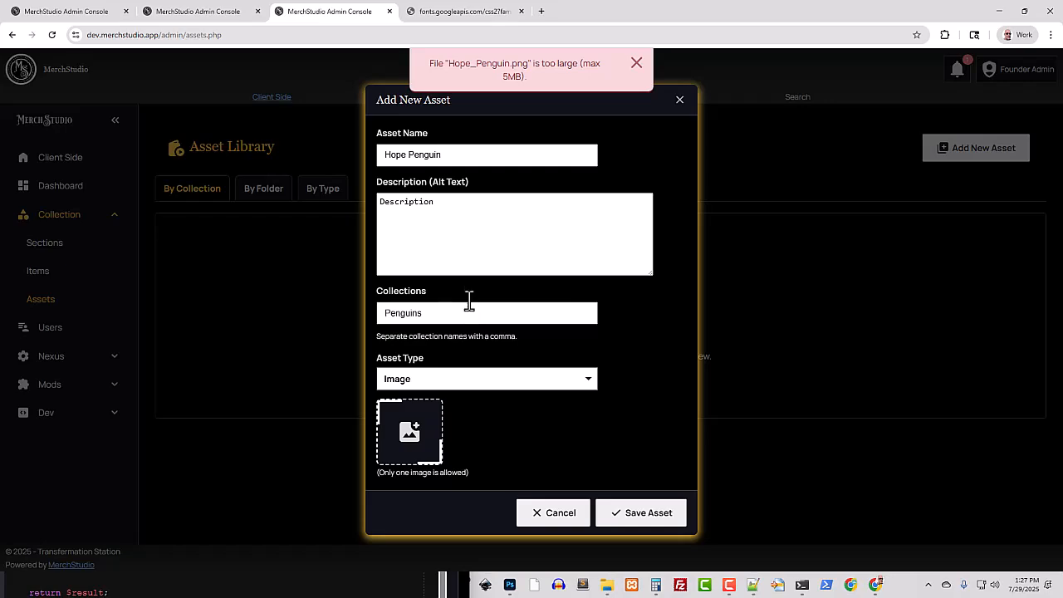
Set the maximum upload file size to 15 MB in the Nexus image settings and save the Images domain
left_click(215, 14)
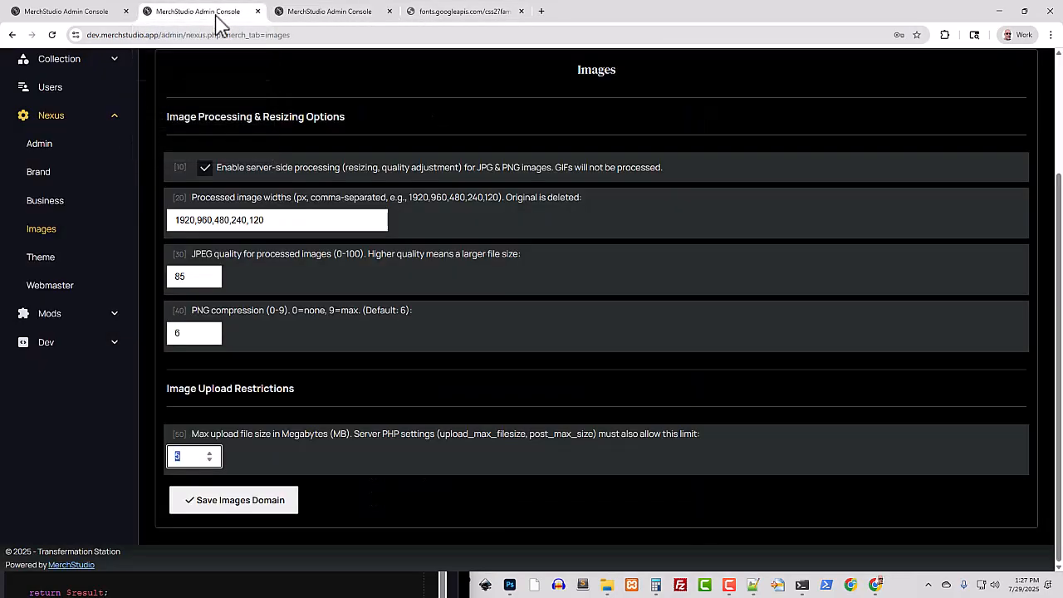
scroll(354, 323, "up", 3)
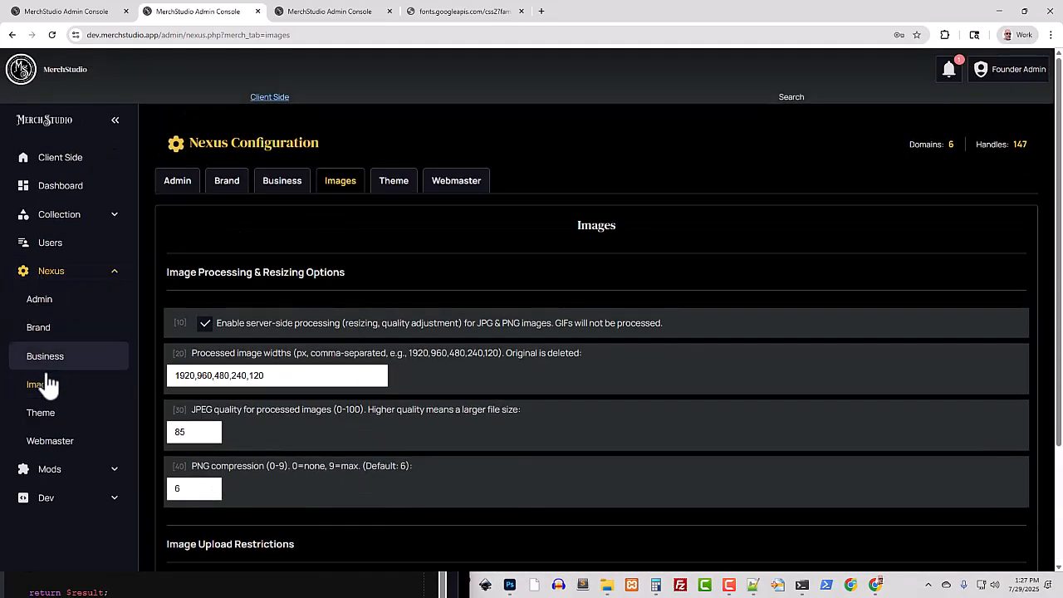
scroll(389, 407, "down", 2)
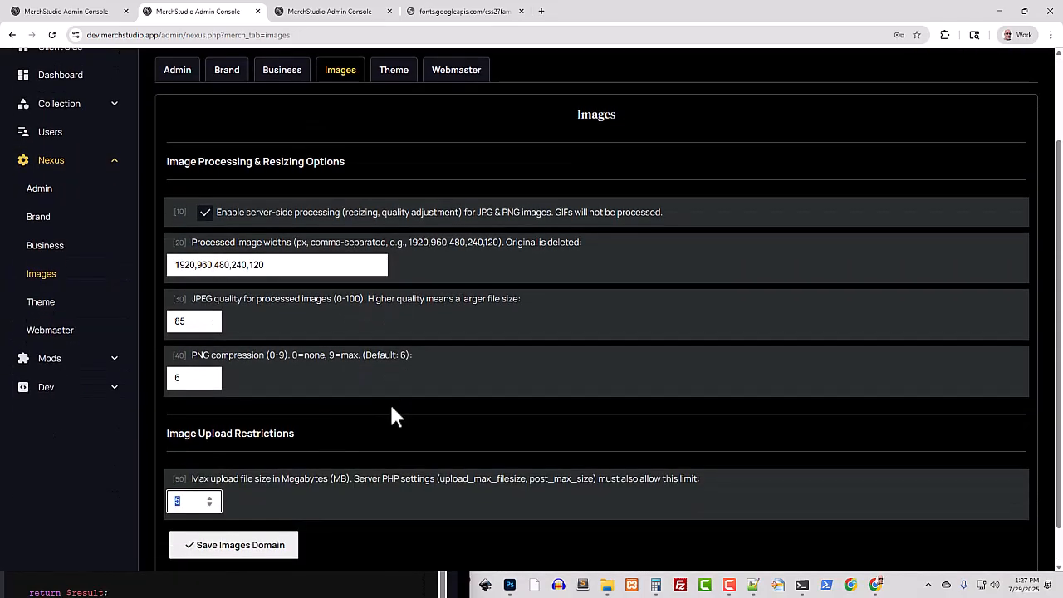
scroll(229, 339, "down", 1)
left_click_drag(190, 253, 518, 260)
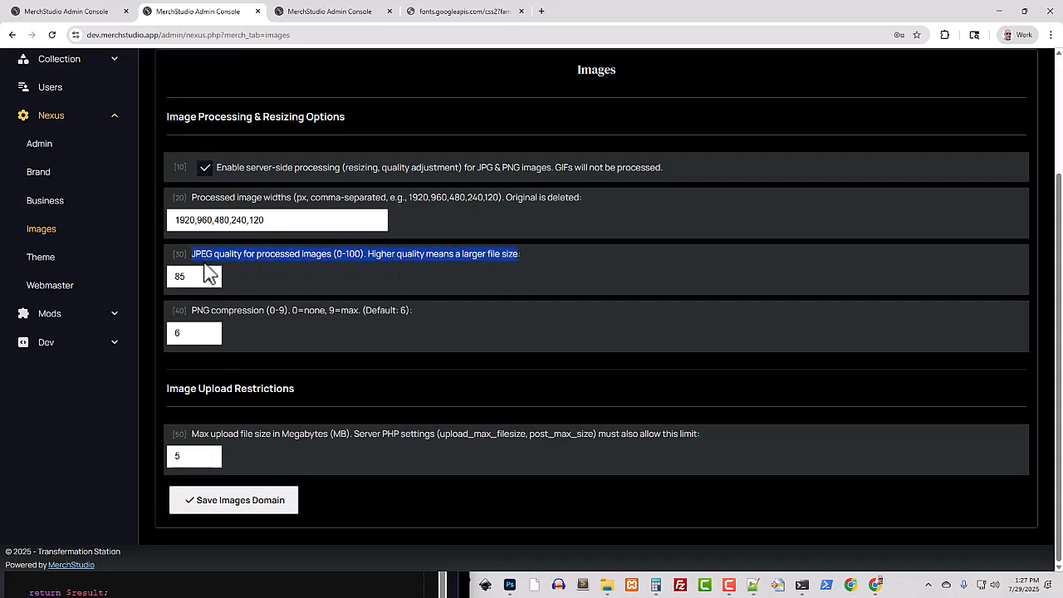
left_click_drag(191, 312, 412, 316)
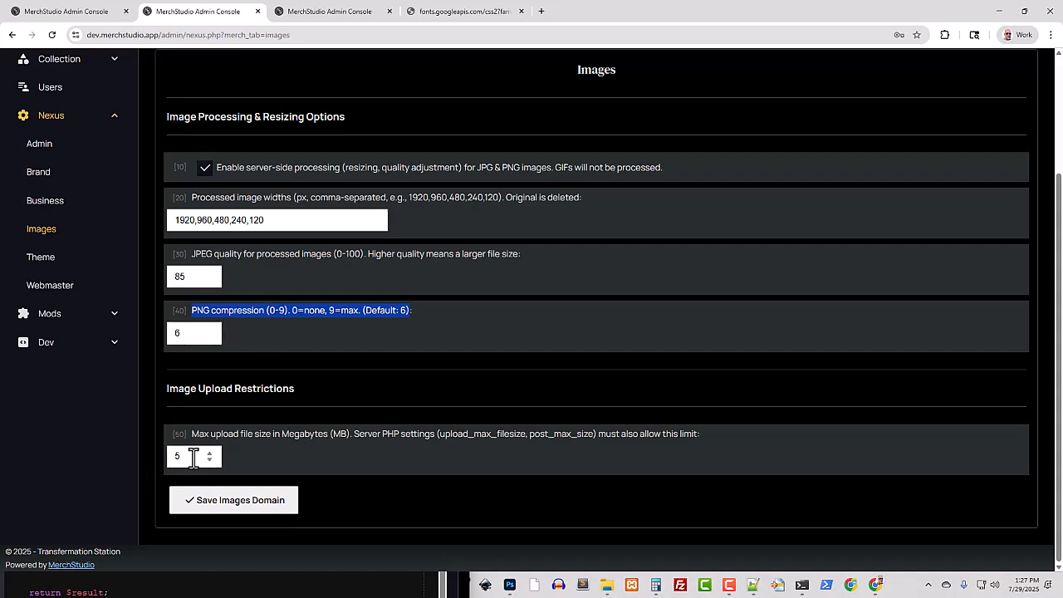
left_click_drag(189, 456, 166, 456)
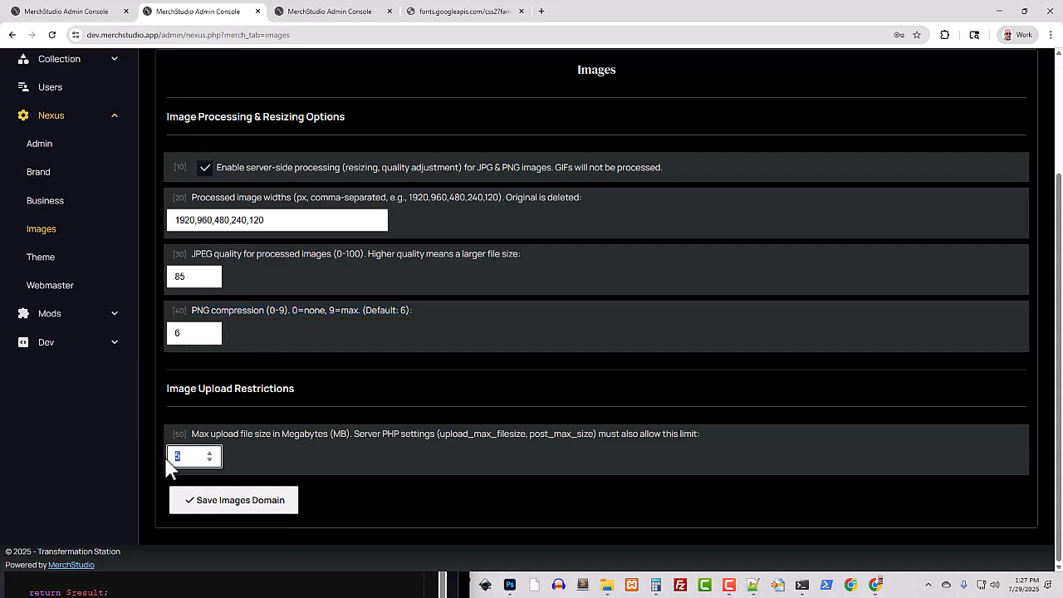
type("15")
left_click(260, 511)
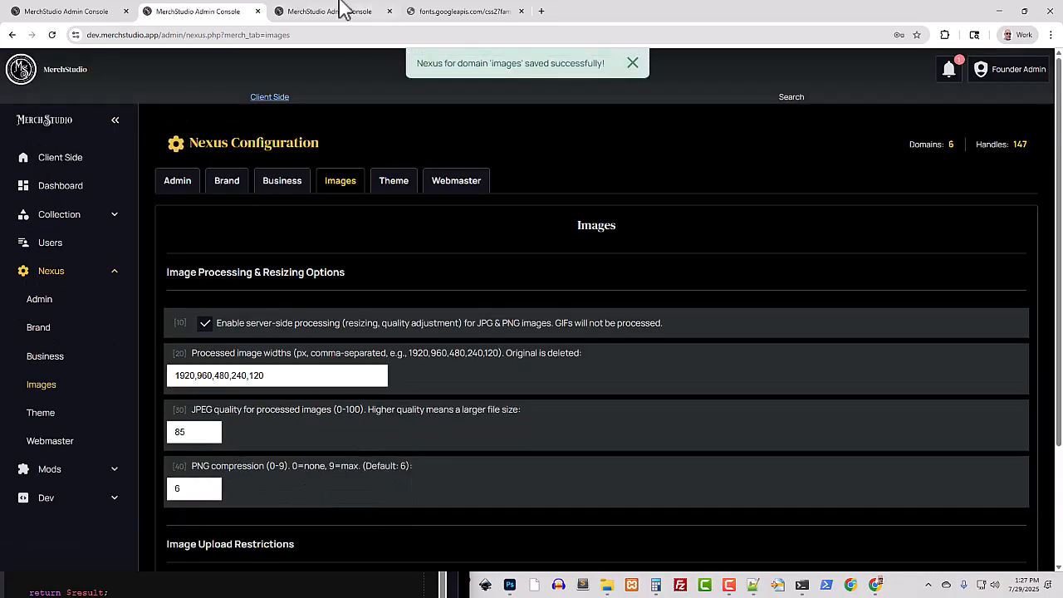
Return to the unsaved Hope Penguin asset and retry attaching Hope_Penguin.png from Downloads
left_click(328, 11)
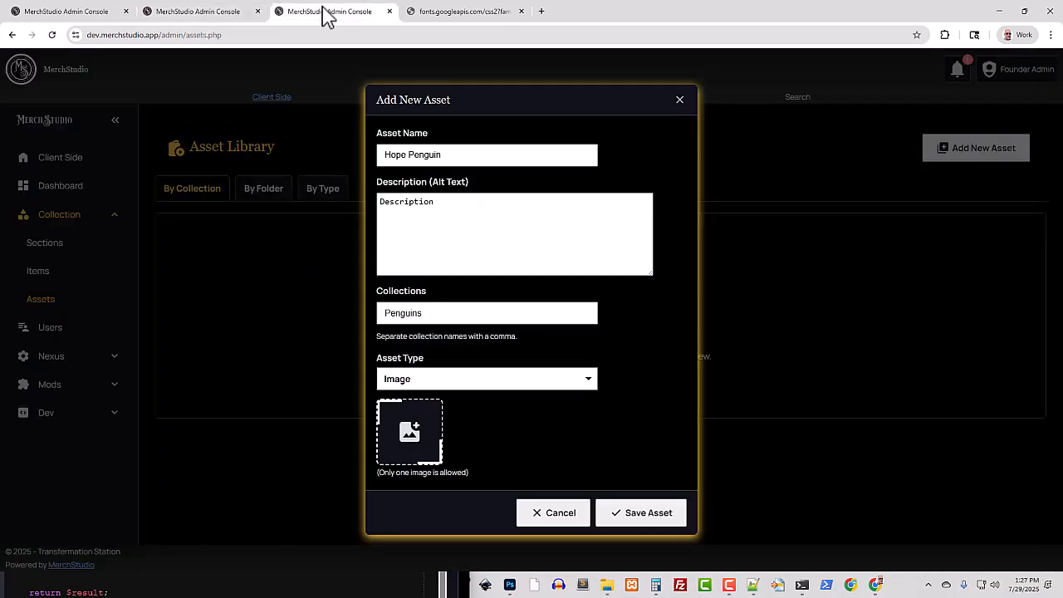
left_click(413, 436)
left_click(251, 117)
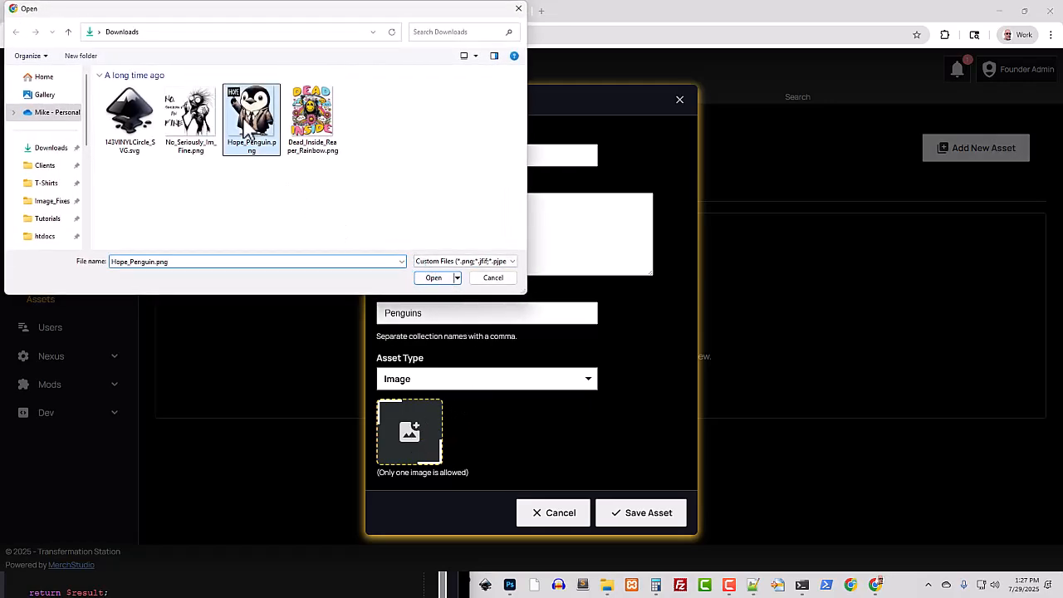
left_click(431, 278)
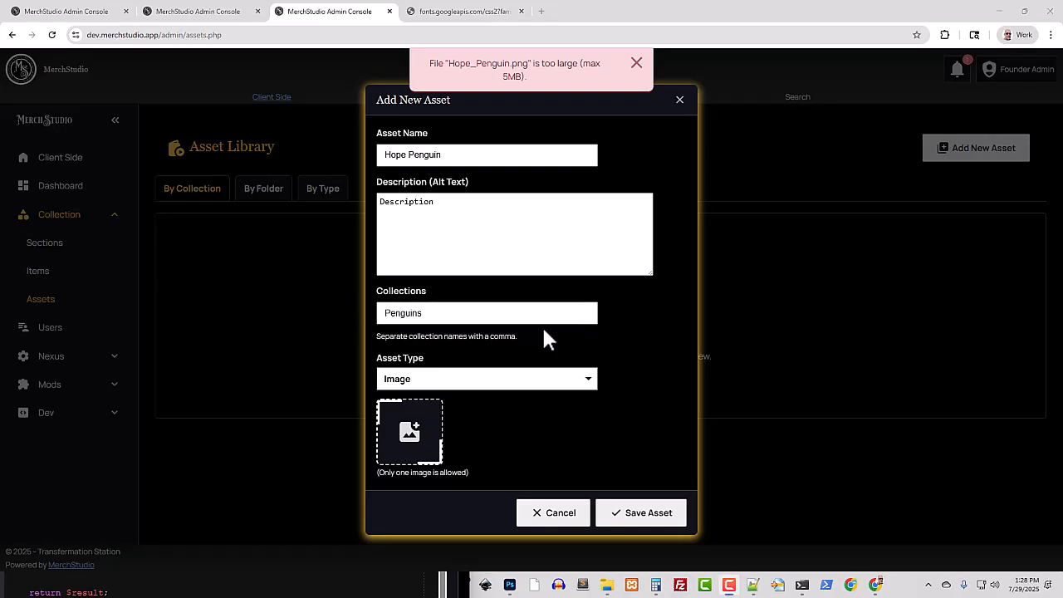
Reload the asset library and start a new asset named Hope Penguin with "Description" as its alt text
left_click(51, 37)
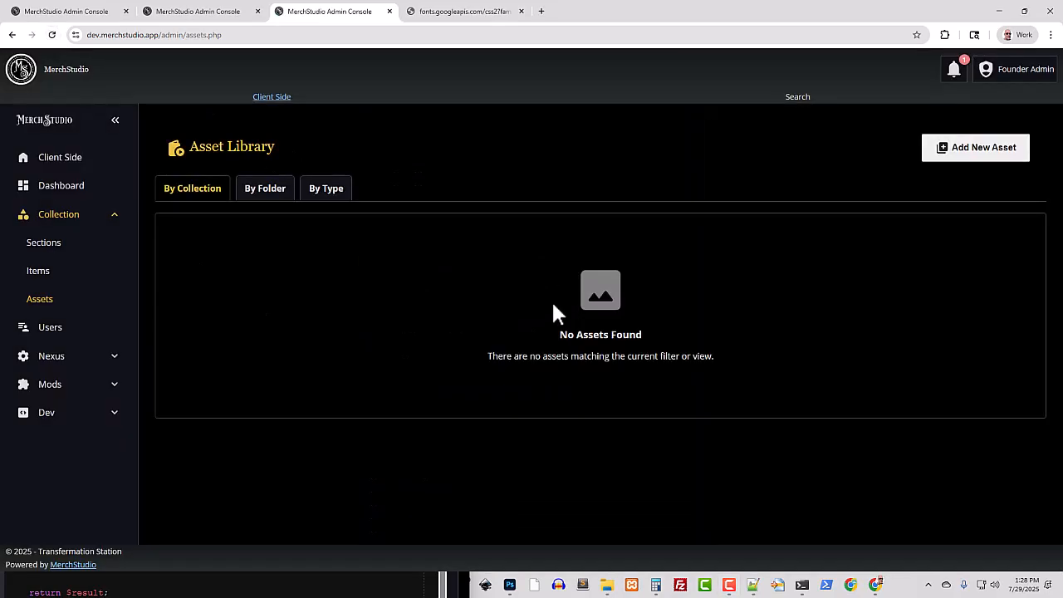
left_click(927, 154)
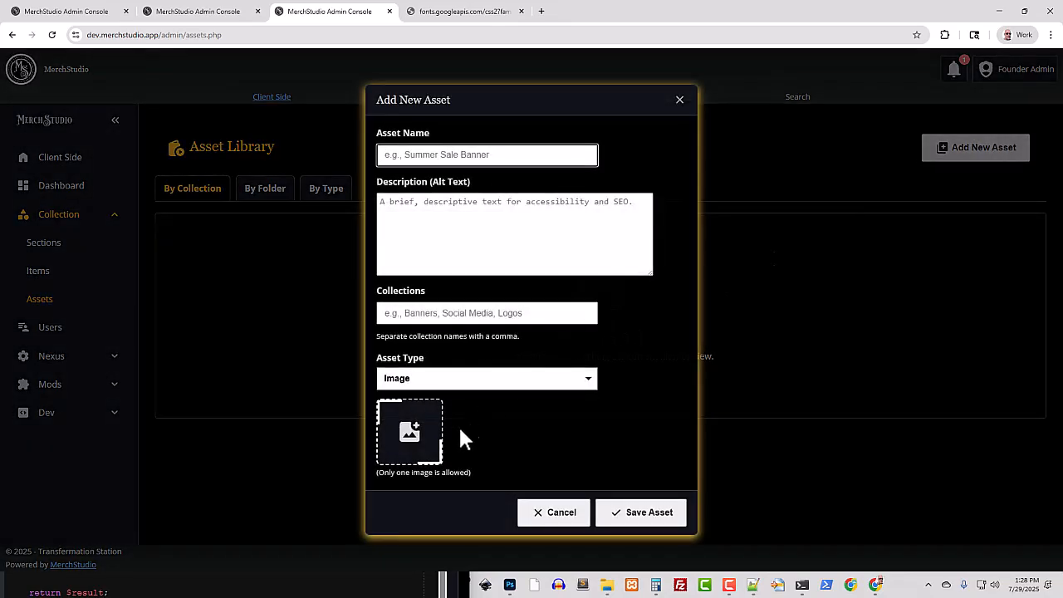
left_click(440, 158)
type("Hope Penguin")
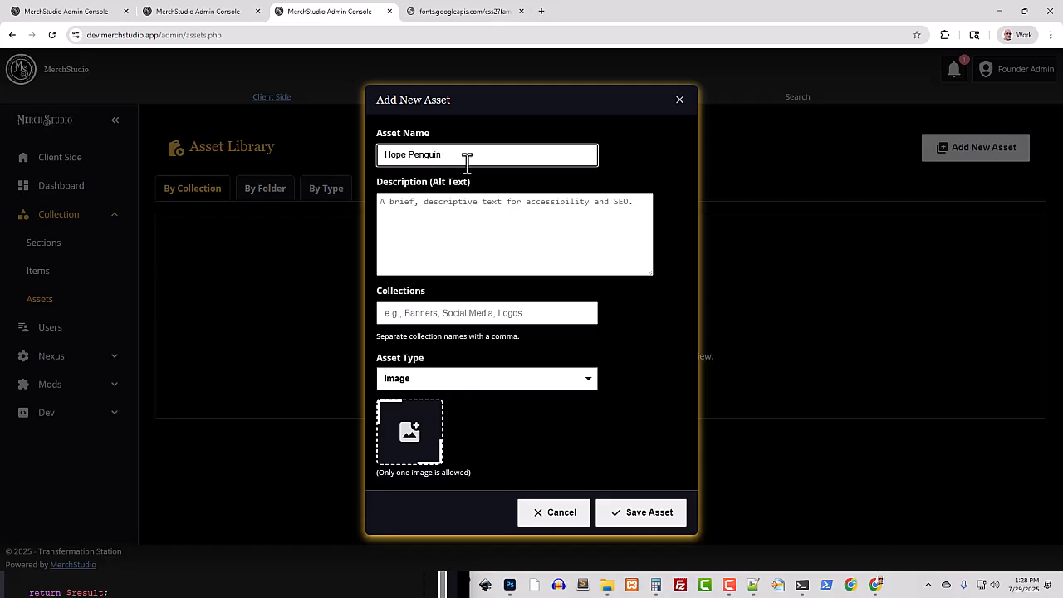
left_click(423, 263)
type("Description")
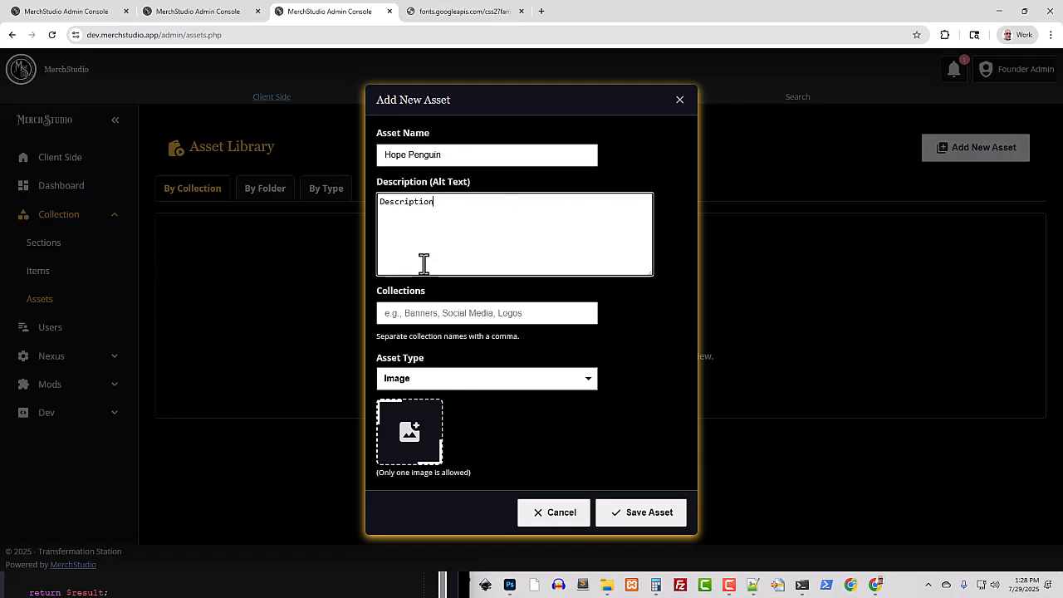
Assign the Hope Penguin asset to the Penguins collection, attach Hope_Penguin.png from Downloads and save it
left_click(432, 309)
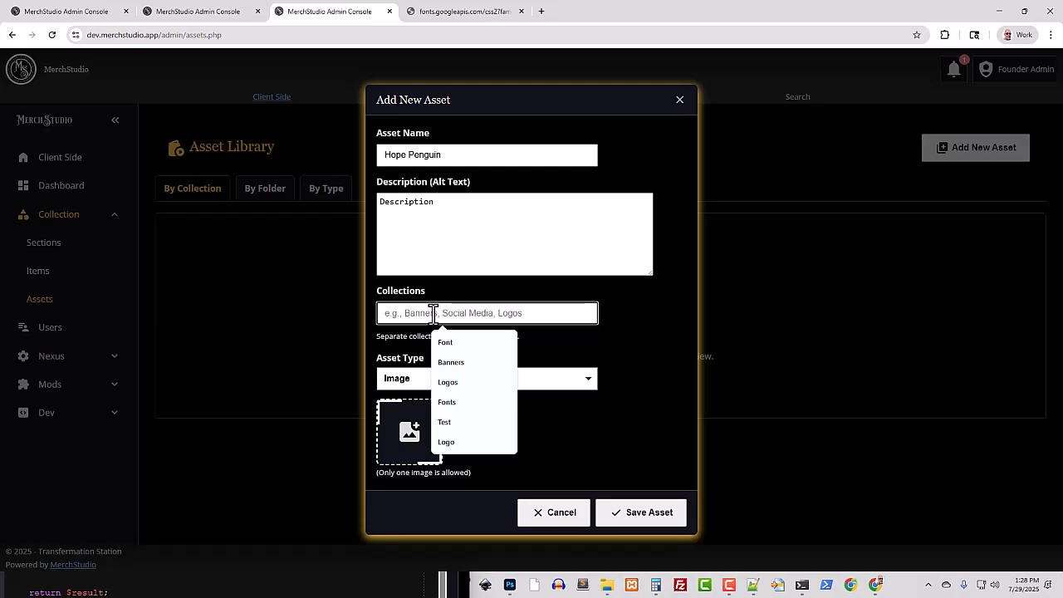
type("Penguins")
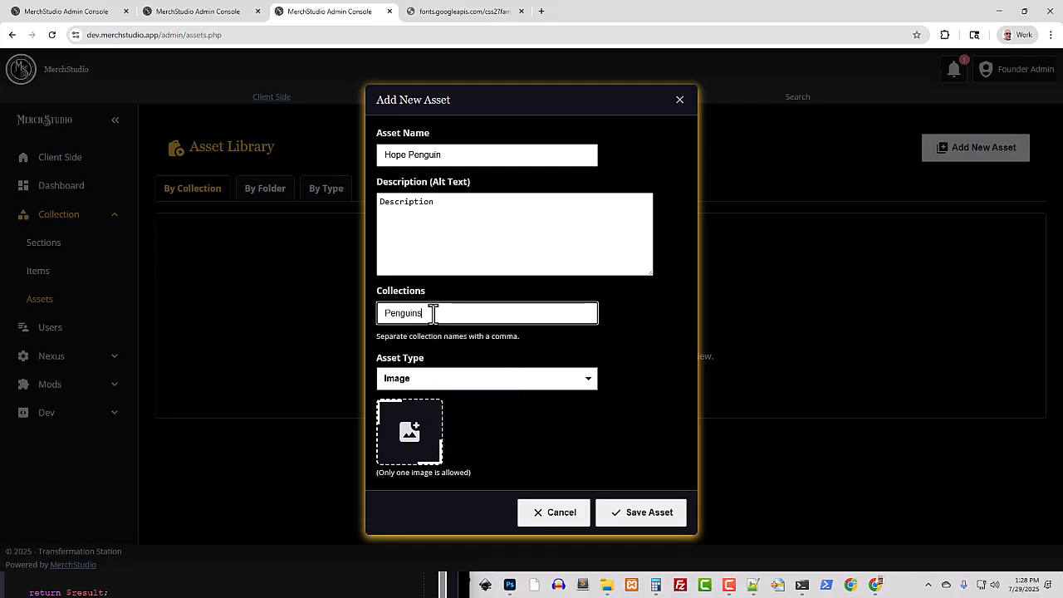
left_click(405, 442)
left_click(263, 126)
left_click(435, 279)
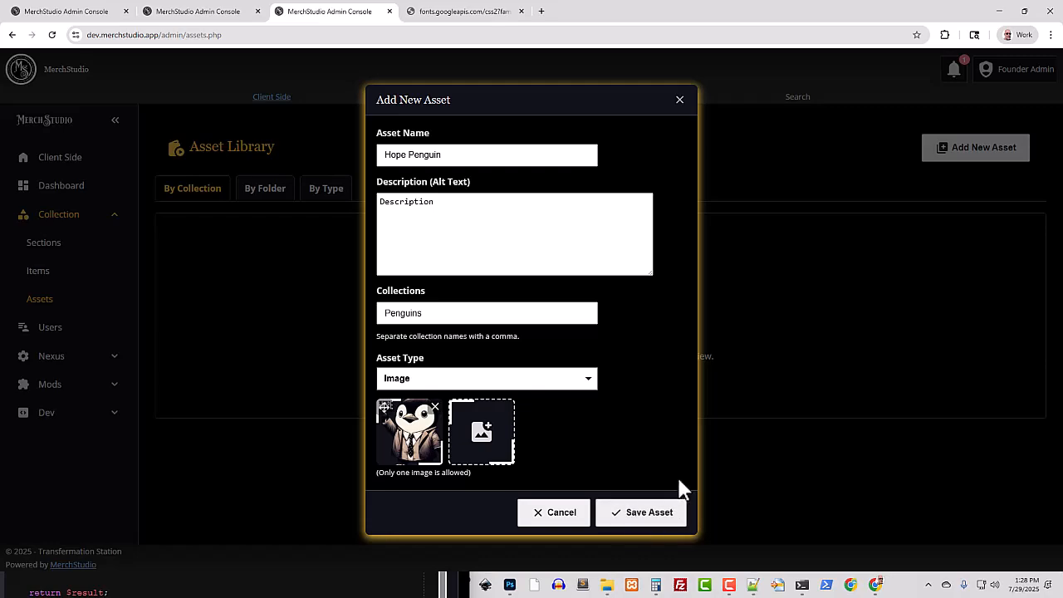
left_click(652, 519)
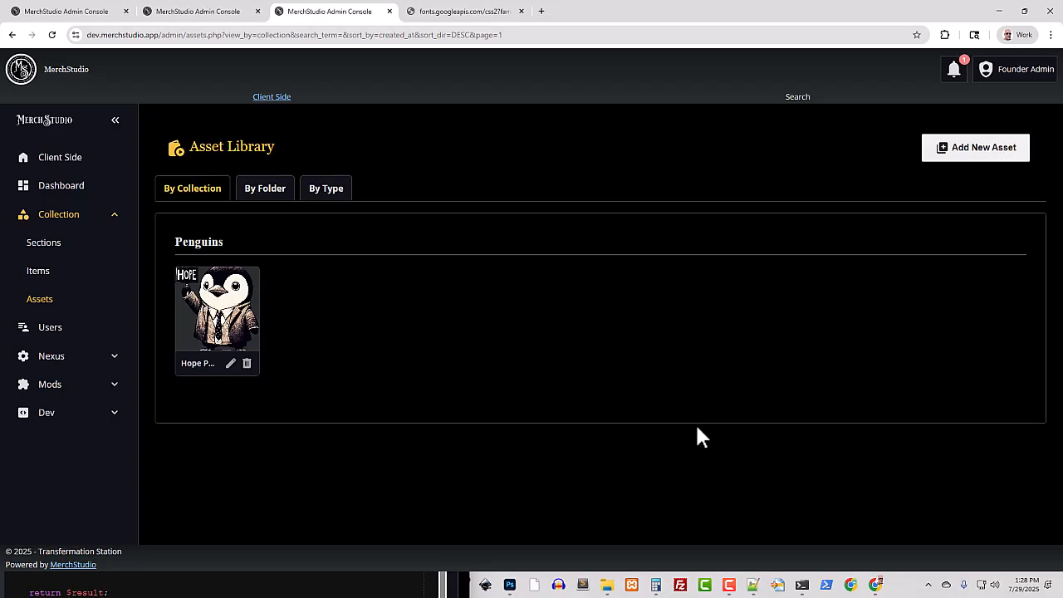
Check the processed image widths in the Nexus image settings and view the asset library by folder, type and collection
left_click(198, 11)
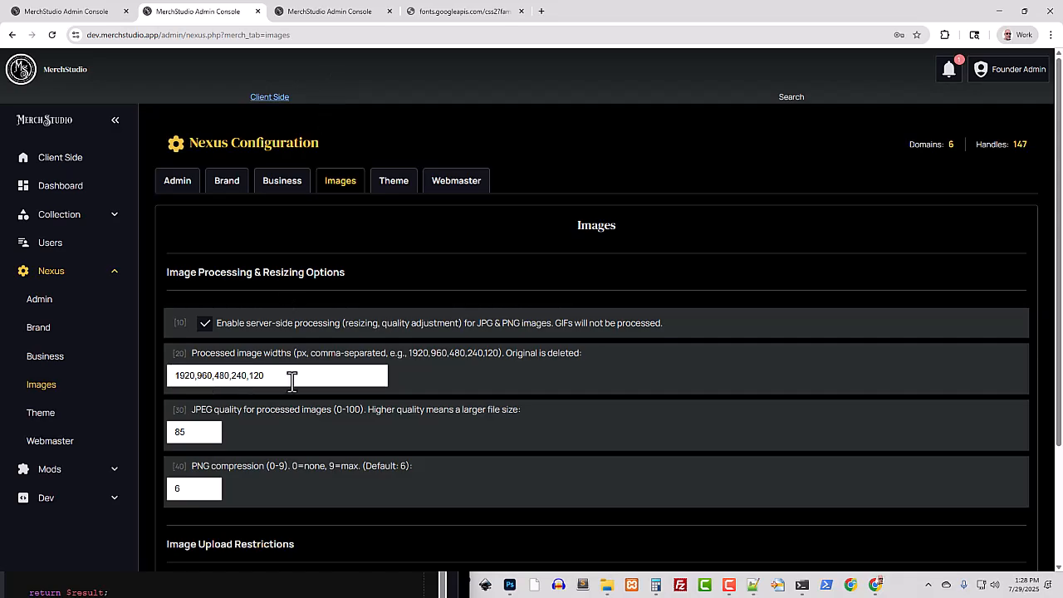
left_click(330, 10)
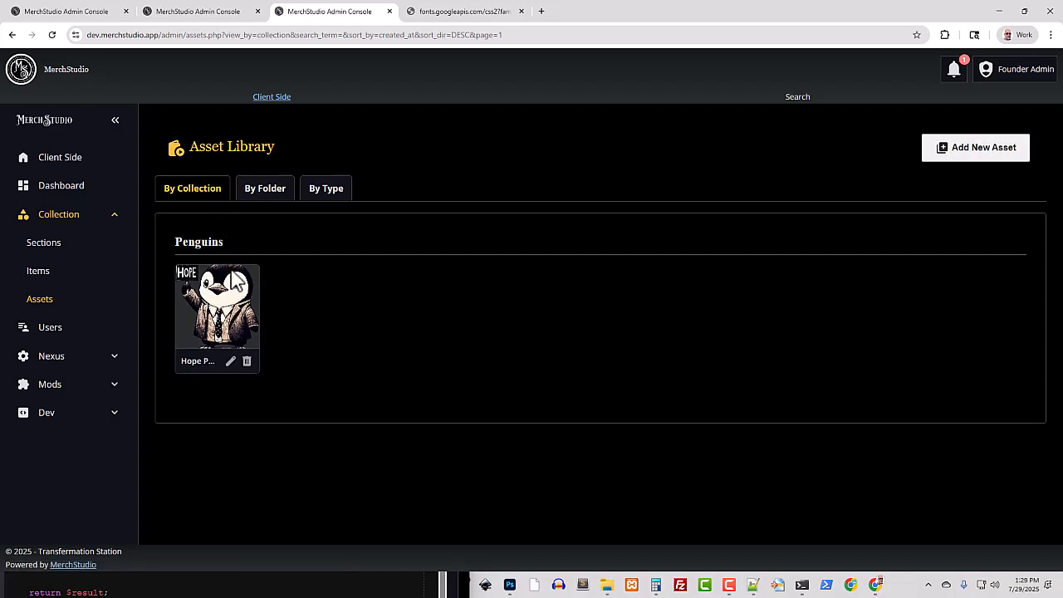
left_click(271, 189)
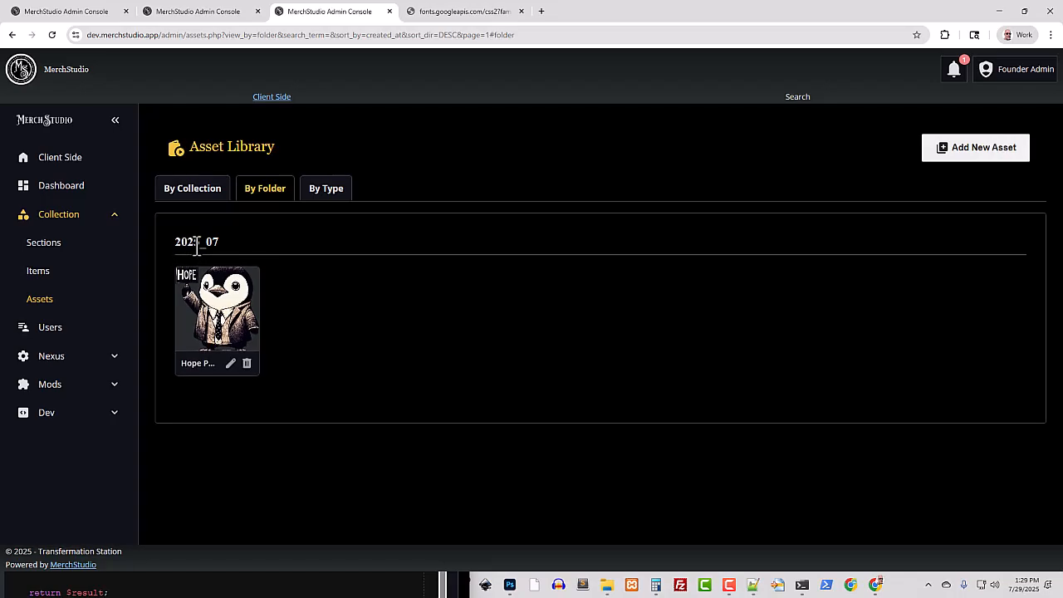
left_click(323, 191)
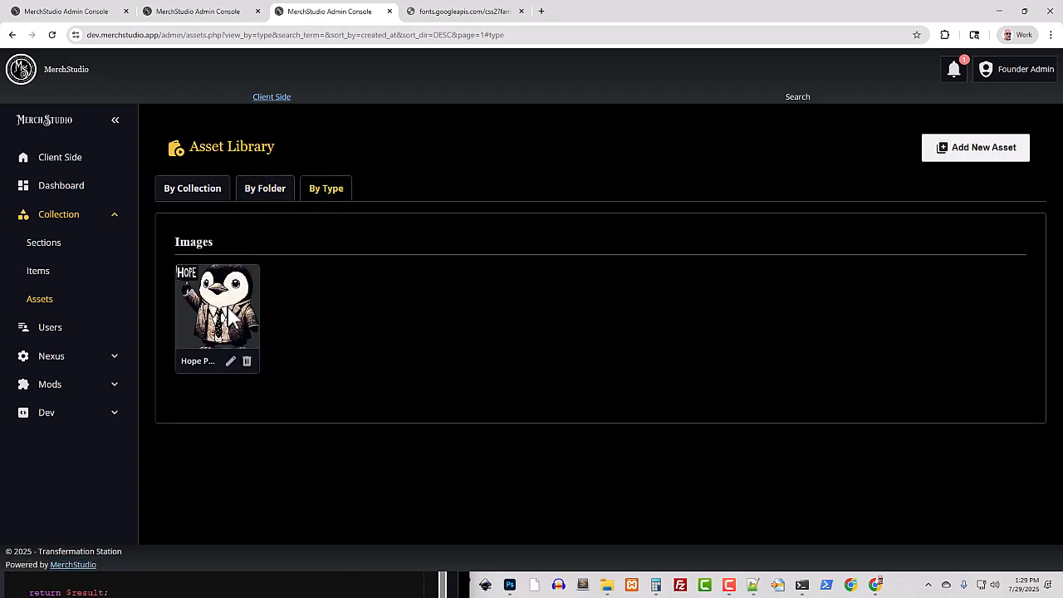
left_click(188, 194)
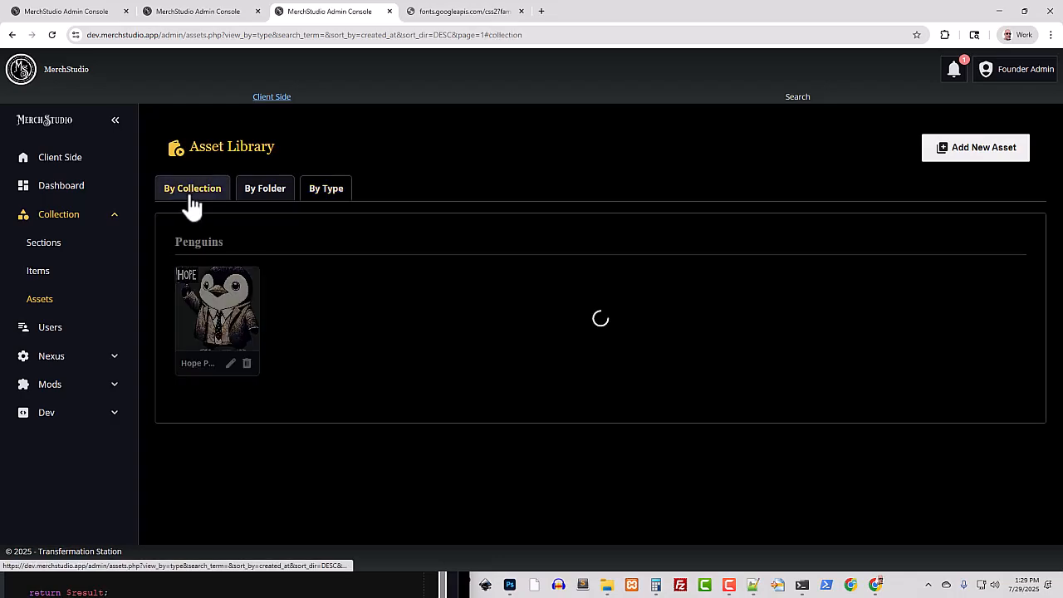
Start a new asset and set its asset type to Shape (SVG)
left_click(969, 157)
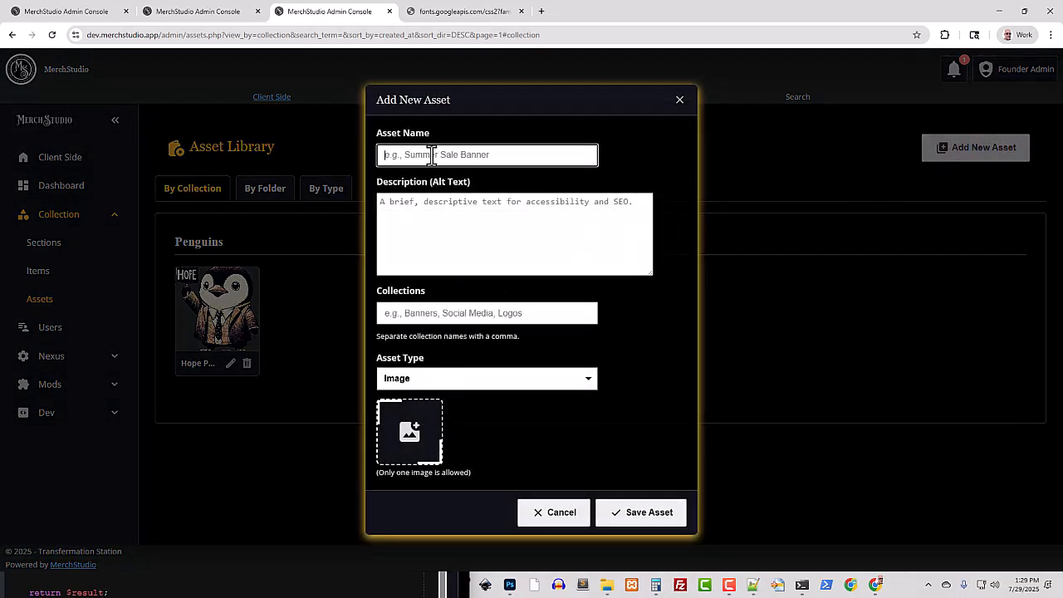
left_click(409, 432)
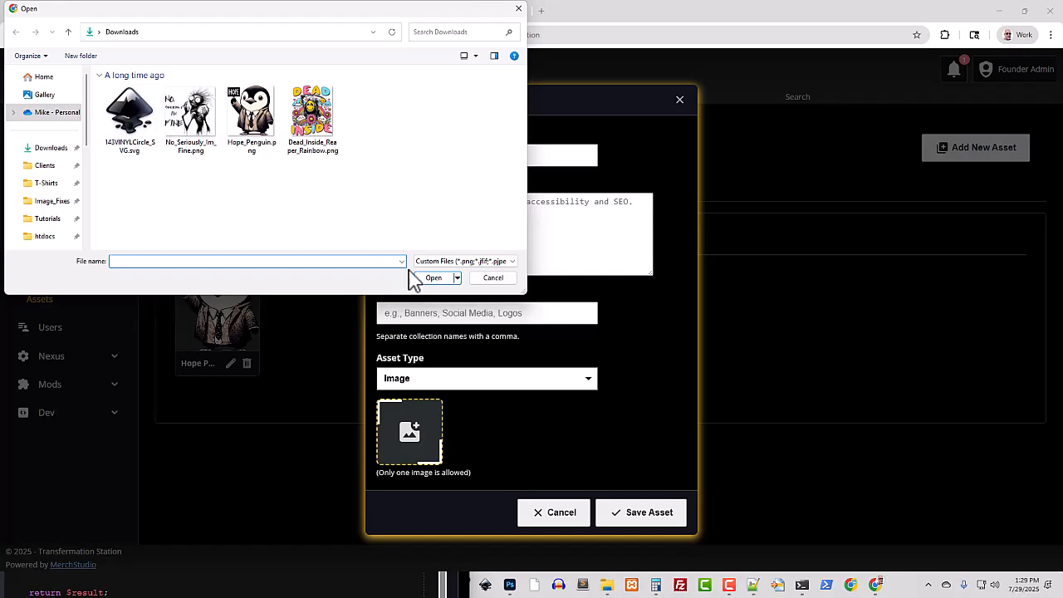
left_click(493, 277)
left_click(481, 377)
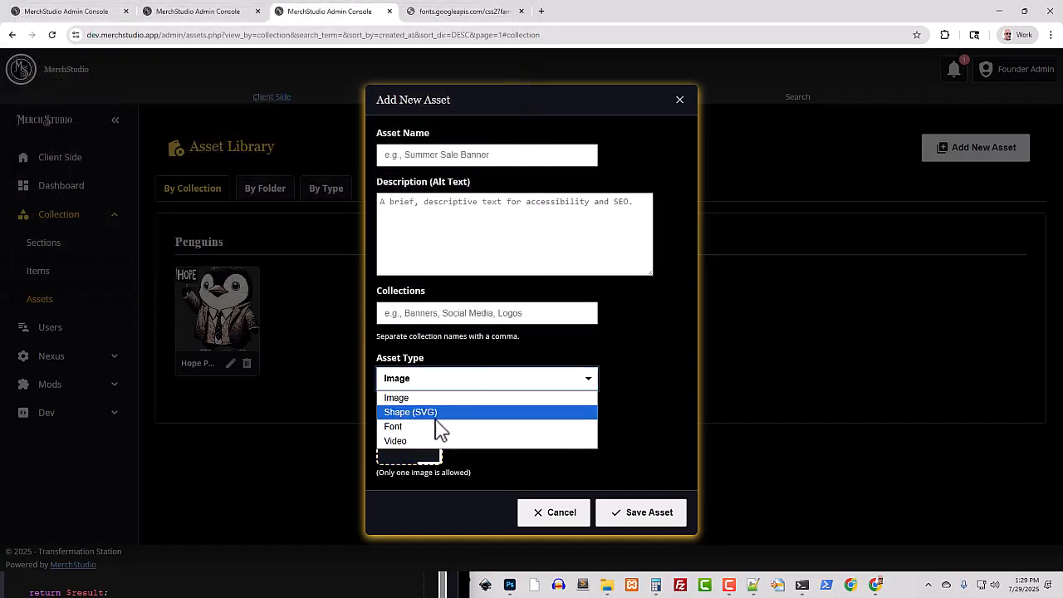
left_click(424, 413)
Name the SVG asset Logo with "Logo" as its alt text and "Logos" as its collection
left_click(428, 156)
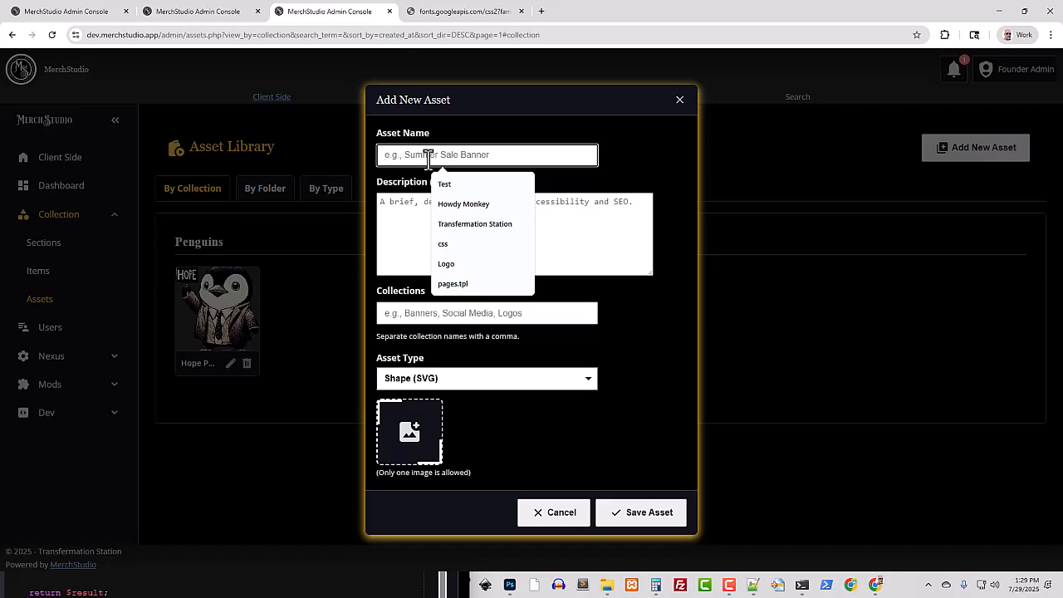
type("Logo")
left_click(408, 212)
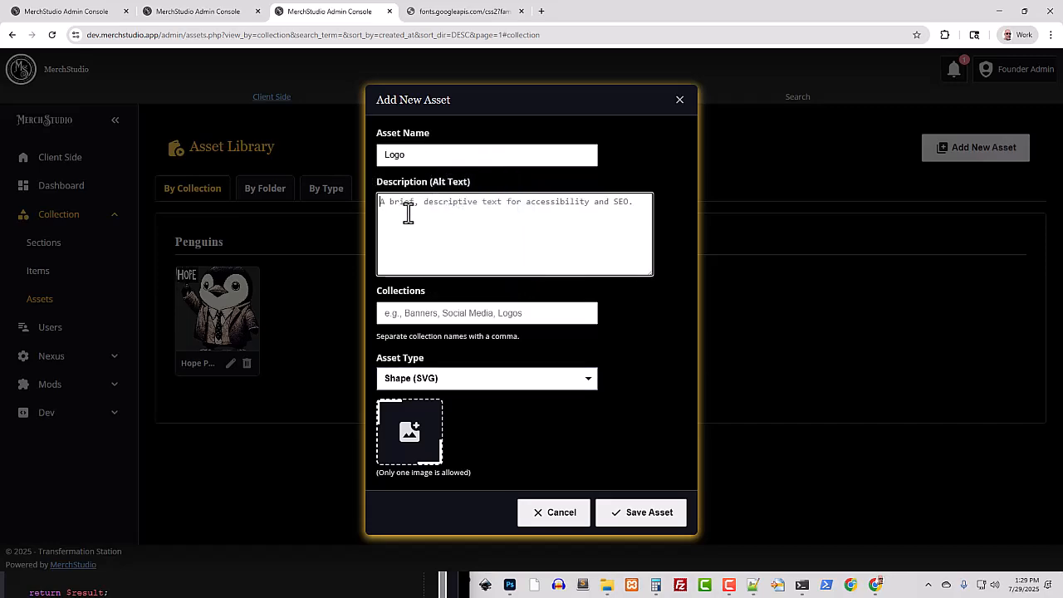
type("Logo")
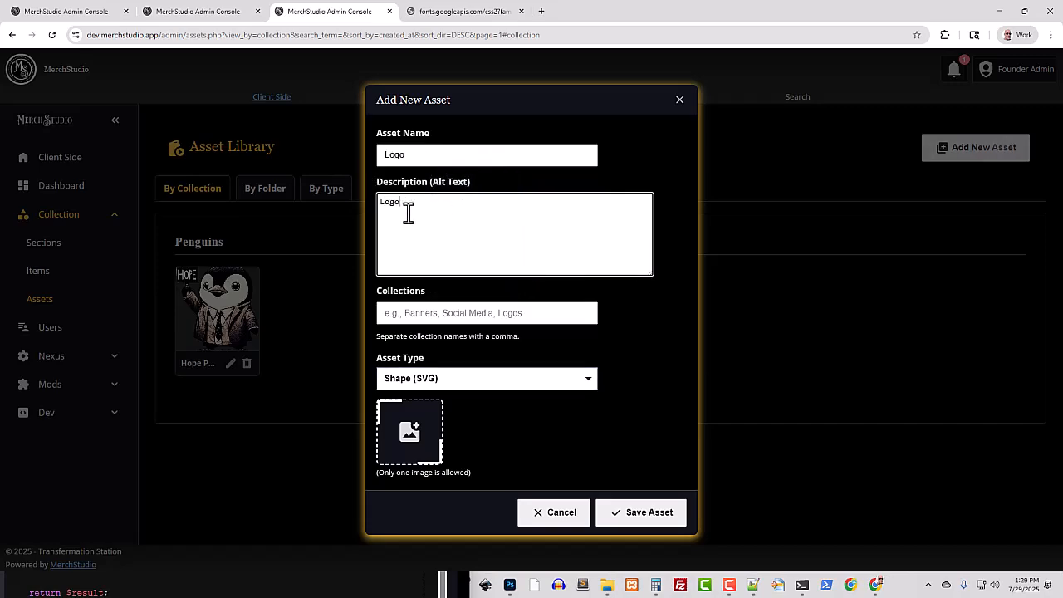
left_click(476, 313)
type("Logo")
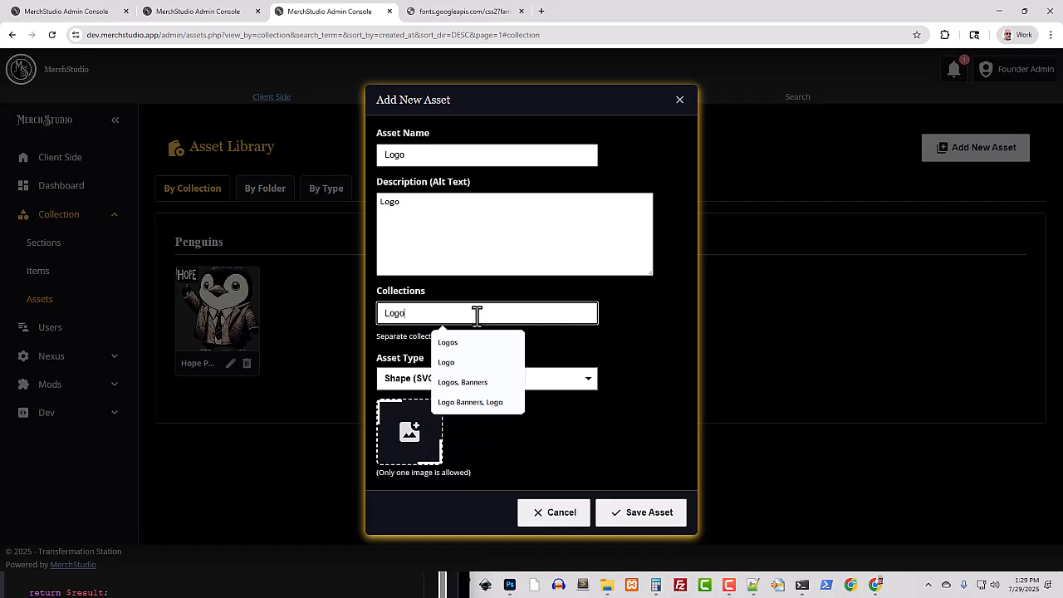
type("s")
Attach 143VINYLCircle_SVG.svg from Downloads to the Logo asset and save it
left_click(430, 422)
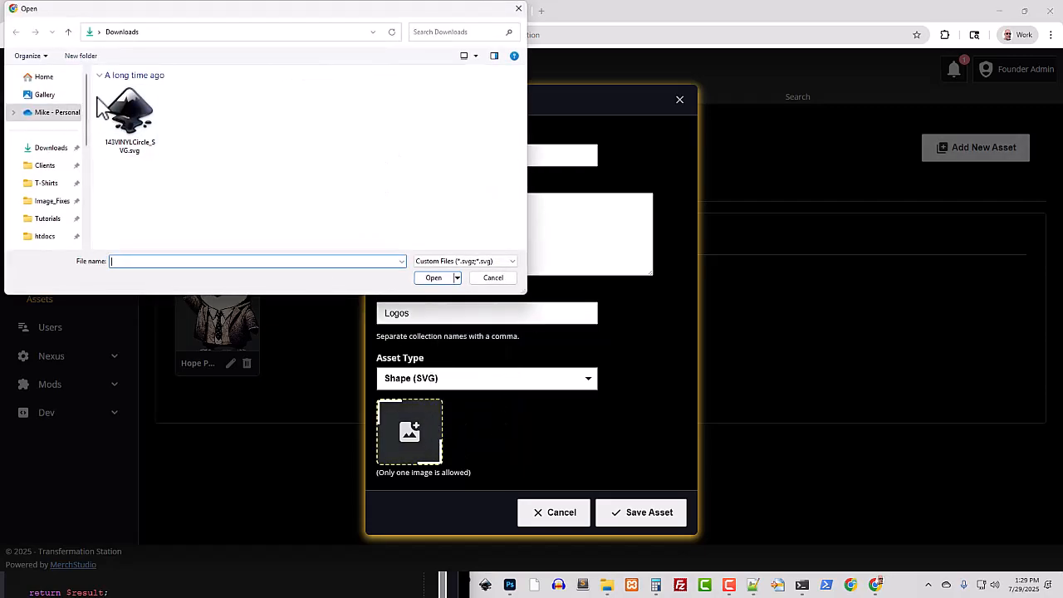
left_click(124, 114)
left_click(431, 277)
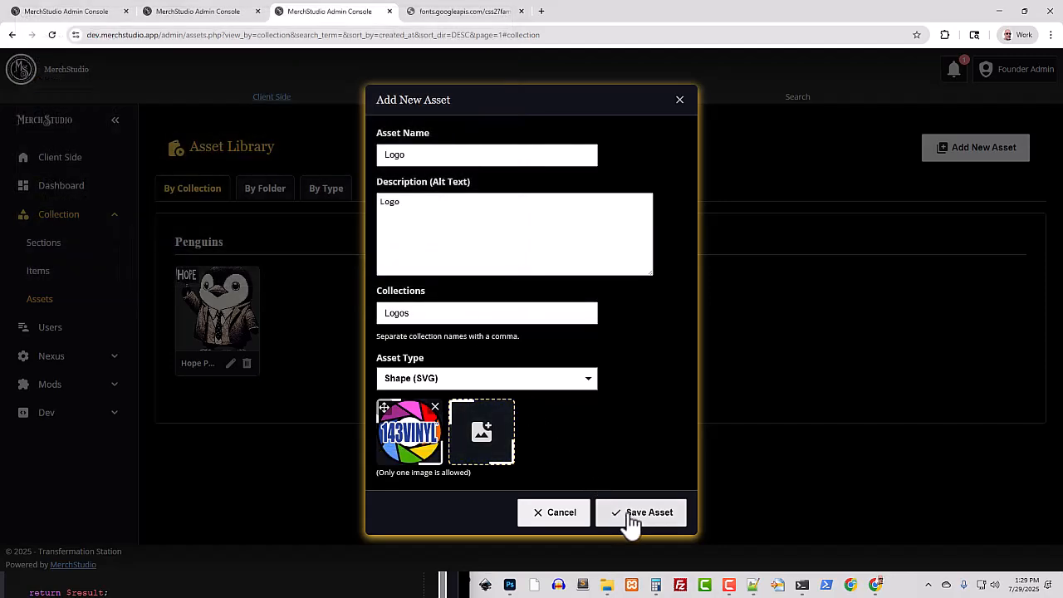
left_click(629, 513)
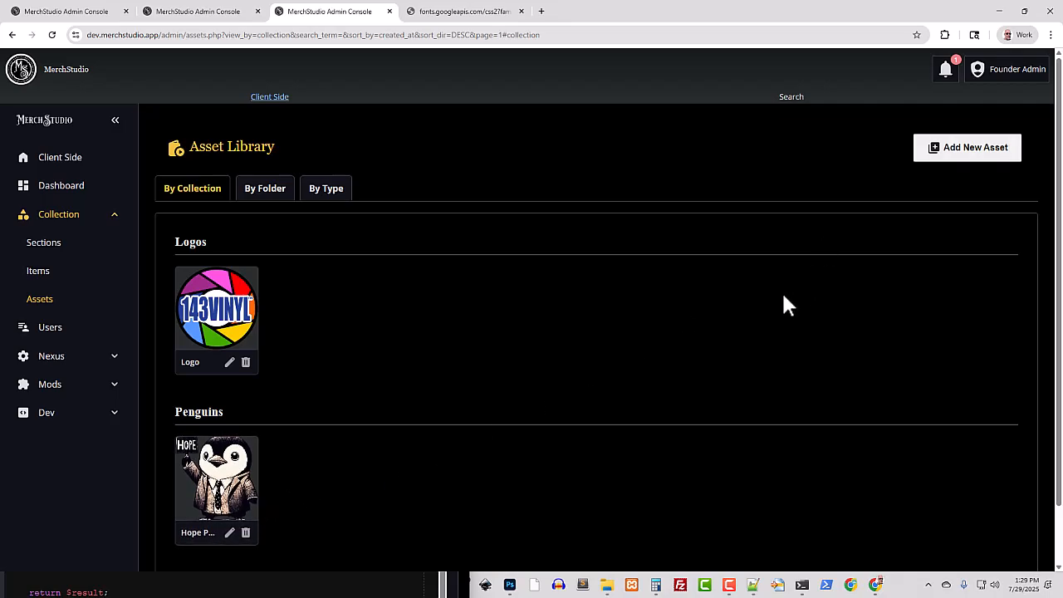
Start a new asset named Howdy Monkey with "Description" as its alt text
left_click(950, 153)
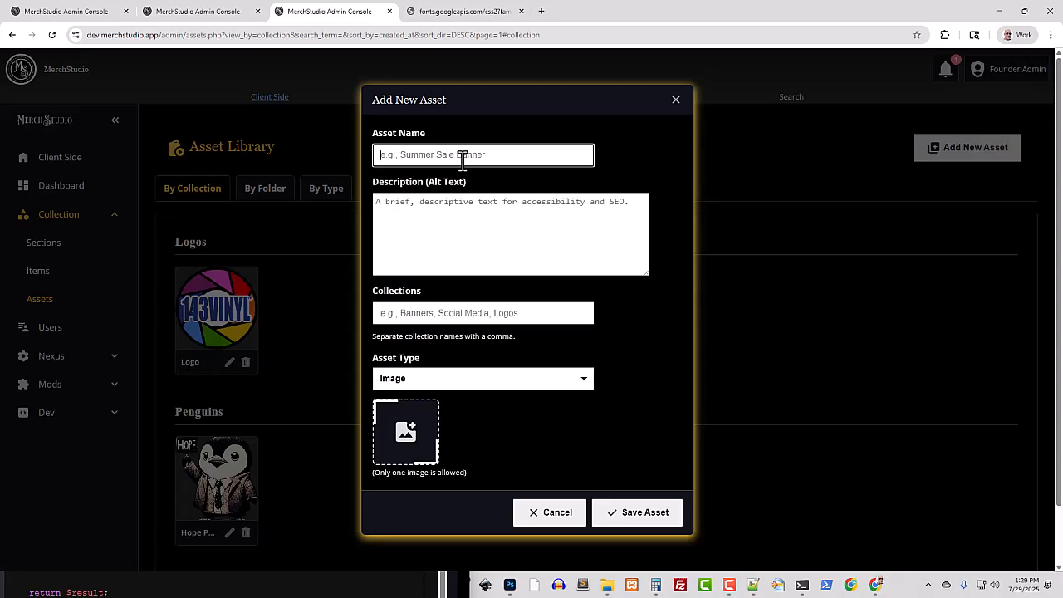
type("How")
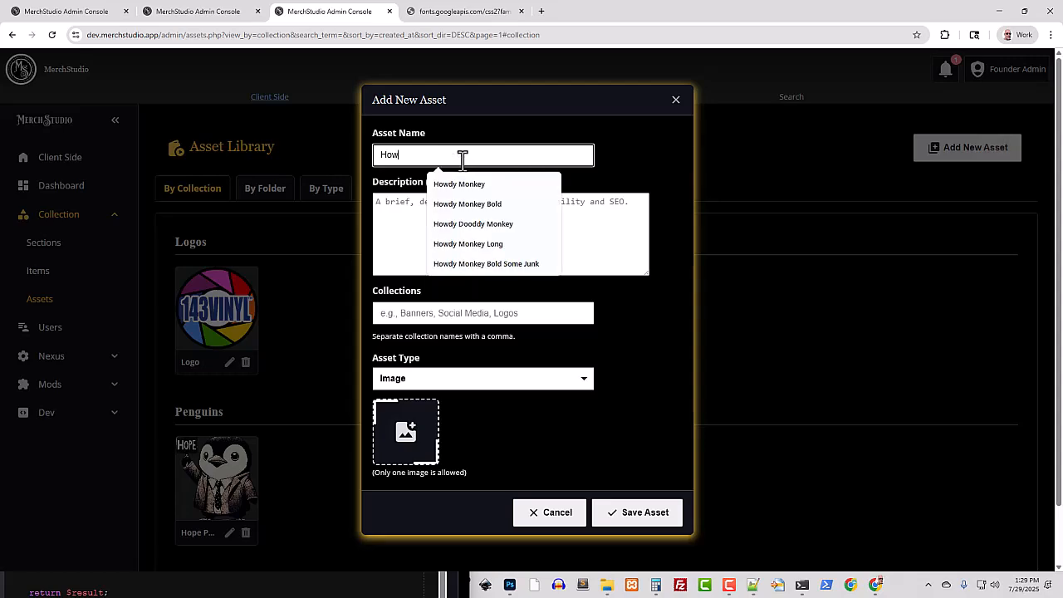
type("dy Monkey")
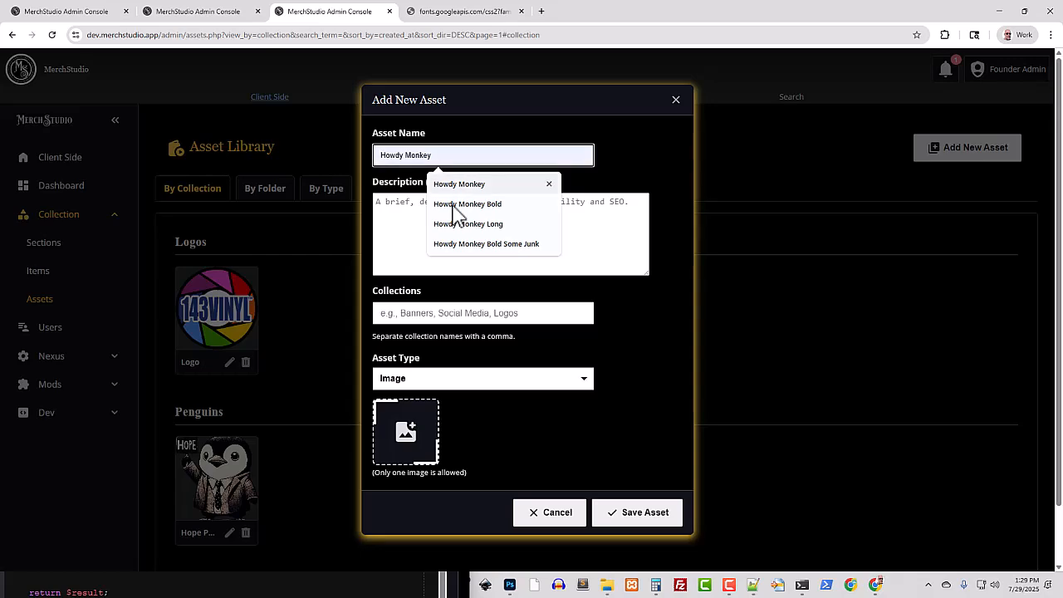
left_click(396, 245)
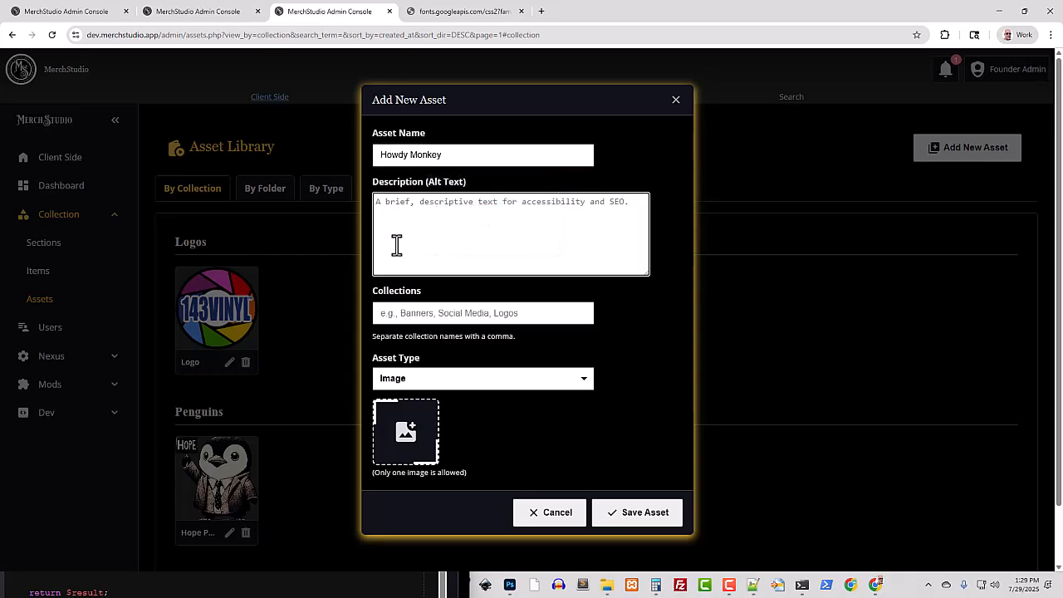
type("Des")
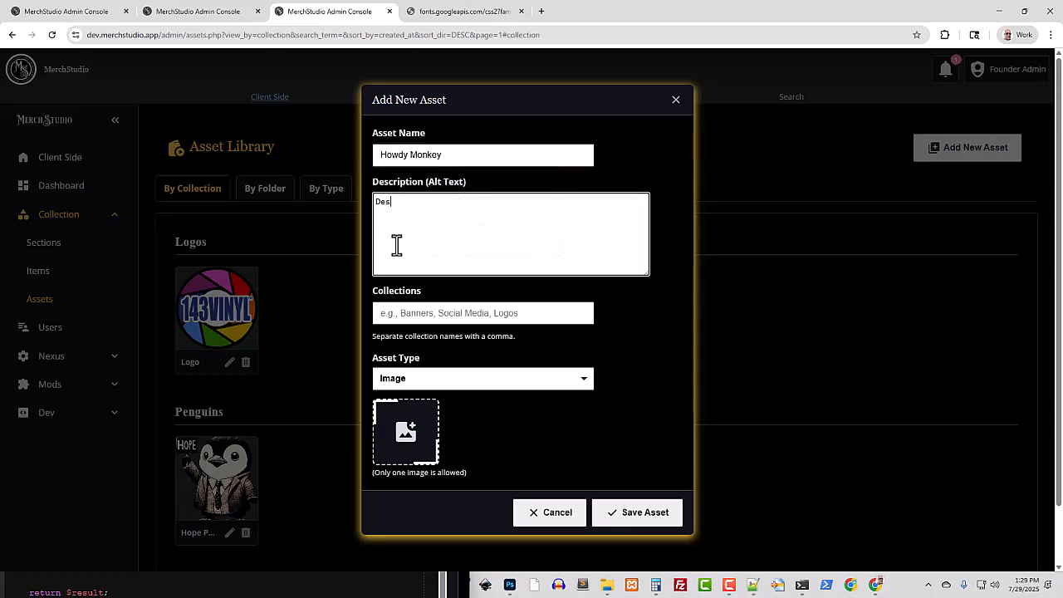
type("cription")
Assign the Howdy Monkey asset to the Fonts collection and set its asset type to Font
left_click(498, 310)
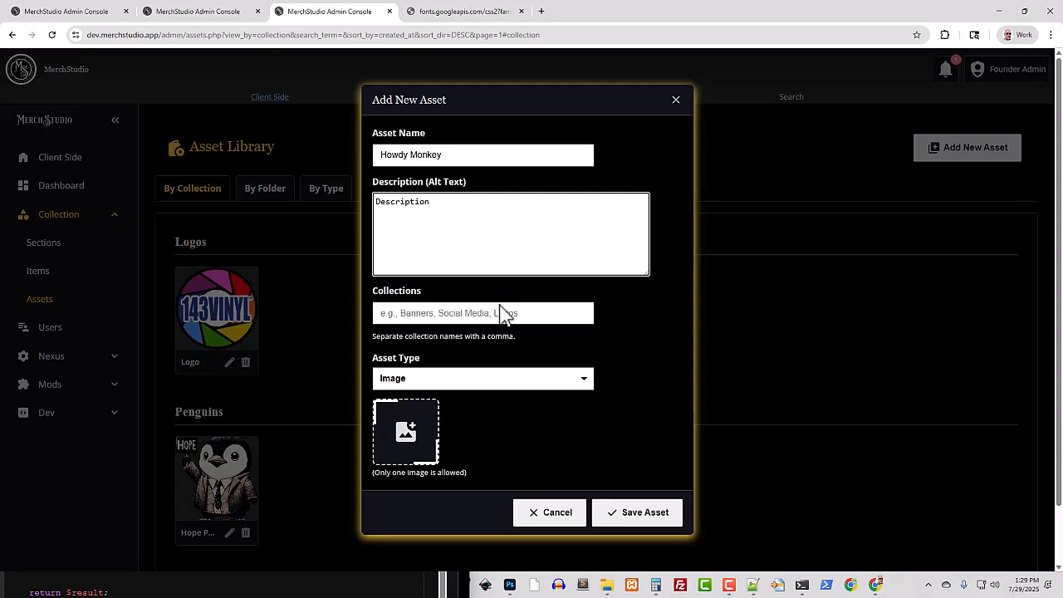
type("Font")
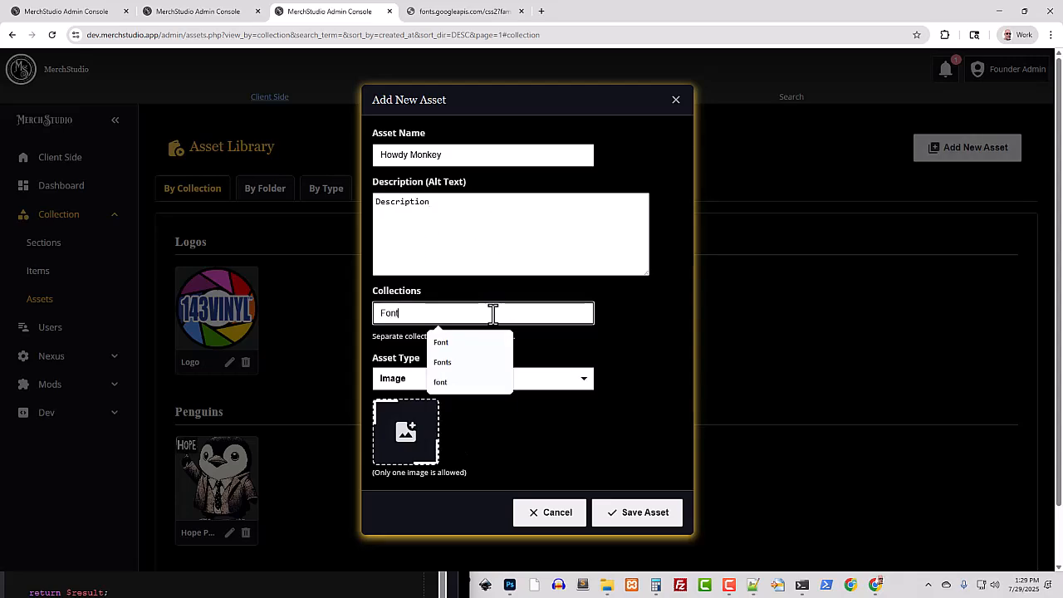
type("s")
left_click(456, 383)
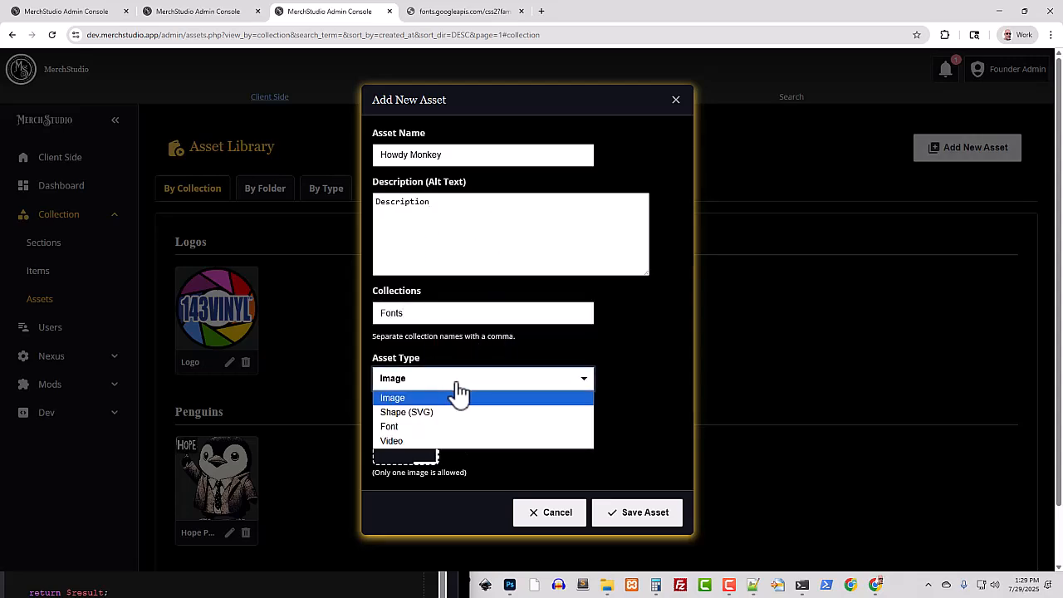
left_click(423, 426)
Choose HowdyMonkey-6R5Av.ttf from Downloads as the asset's font file
left_click(432, 427)
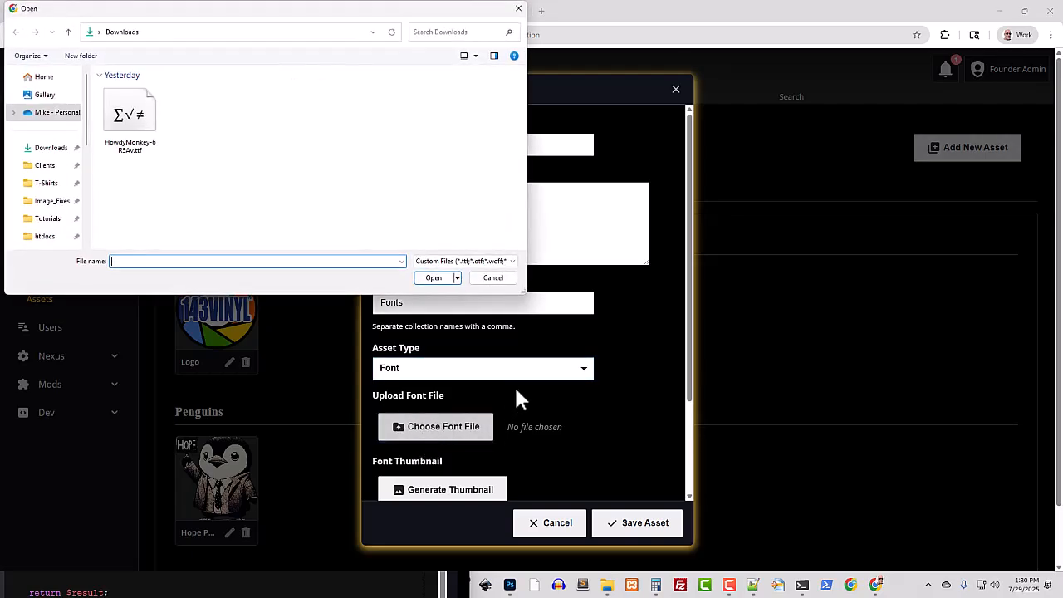
left_click(146, 131)
left_click(431, 279)
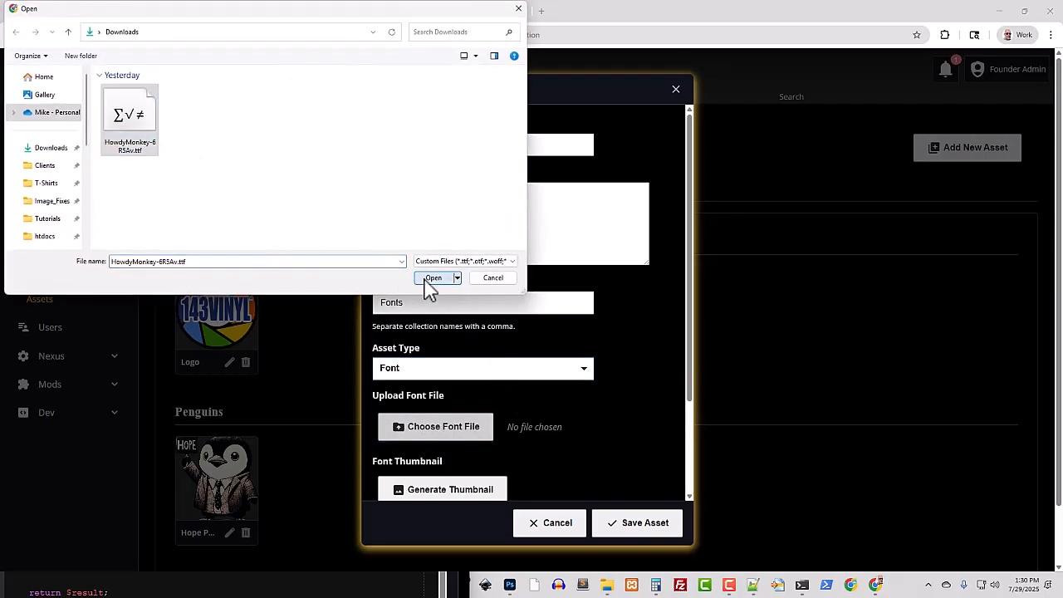
Generate the preview thumbnail for the Howdy Monkey font and save the asset
scroll(516, 398, "down", 2)
left_click(430, 379)
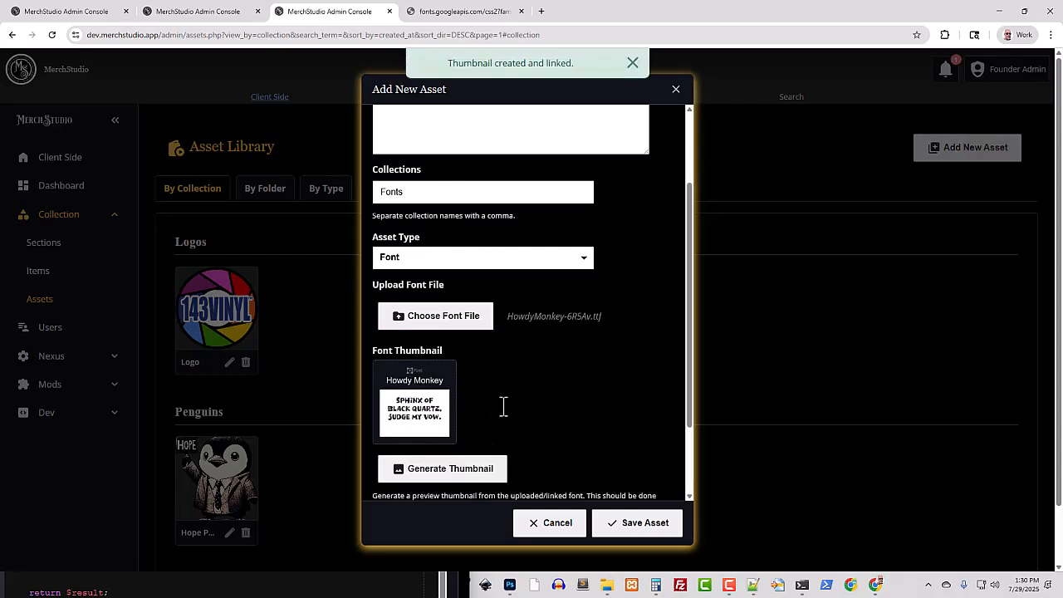
scroll(503, 406, "down", 2)
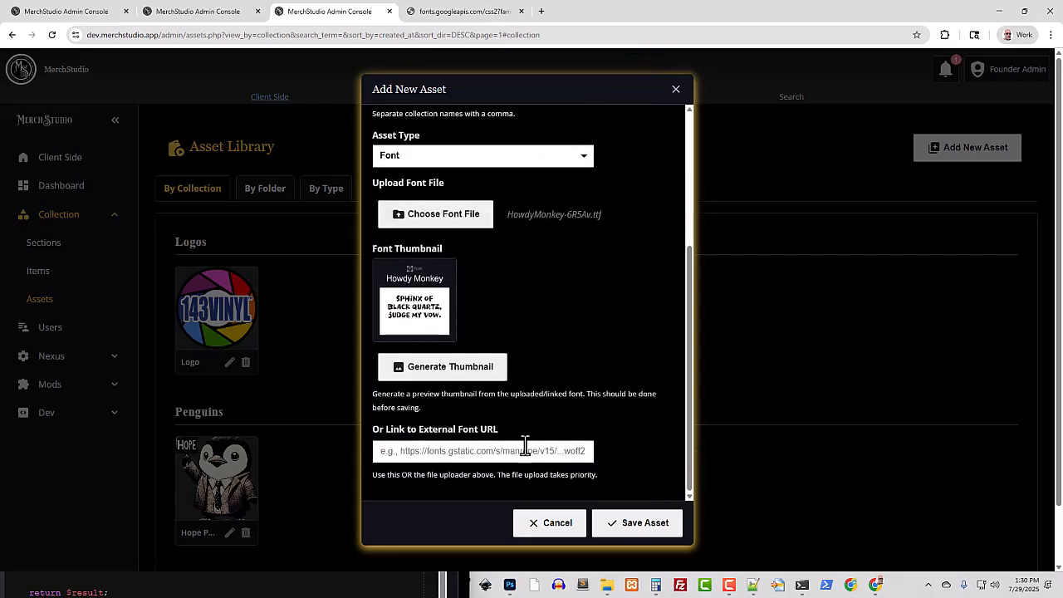
left_click(647, 528)
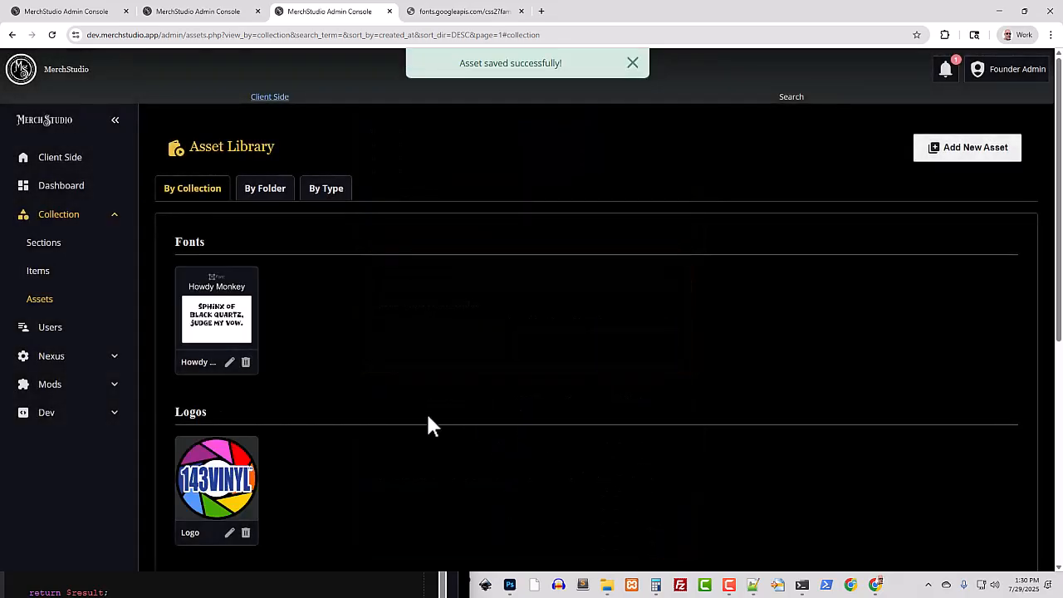
scroll(426, 423, "down", 3)
scroll(427, 423, "up", 2)
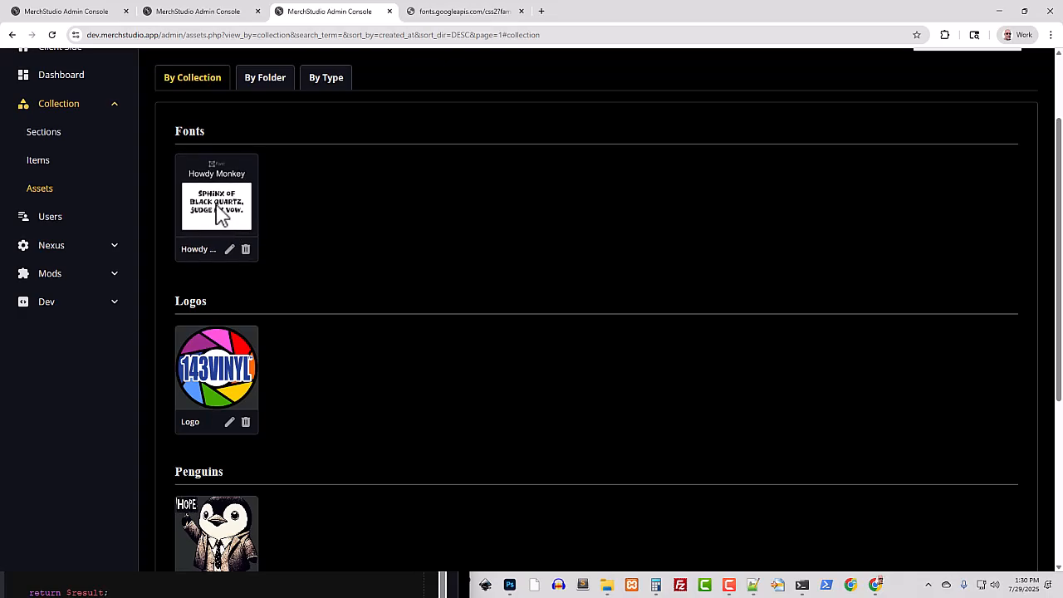
scroll(349, 328, "down", 4)
scroll(348, 328, "up", 5)
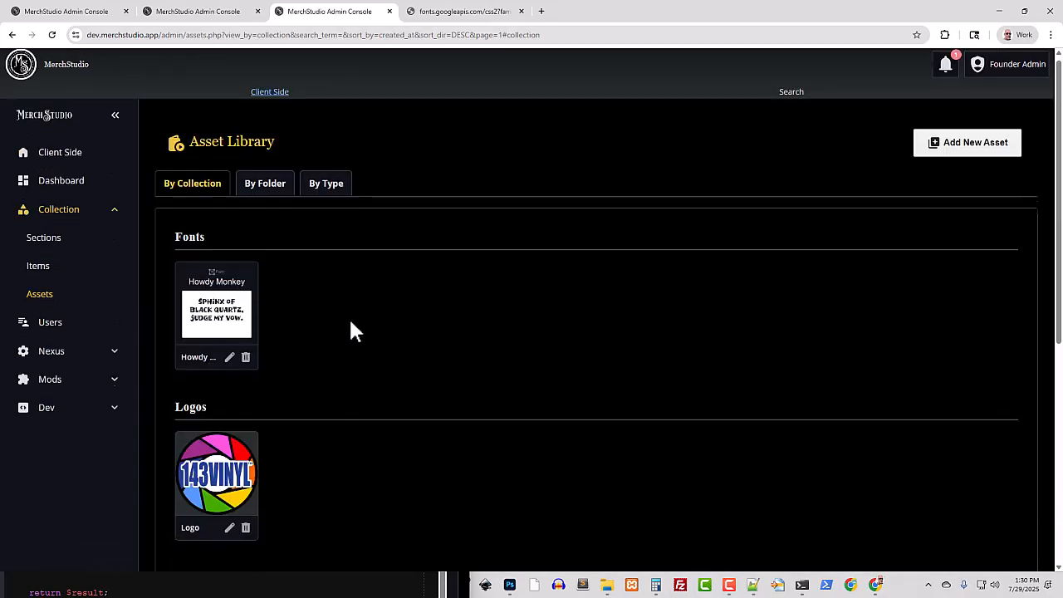
Copy the Playwrite HU woff2 font URL from the open Google Fonts stylesheet and return to the asset library
left_click(435, 10)
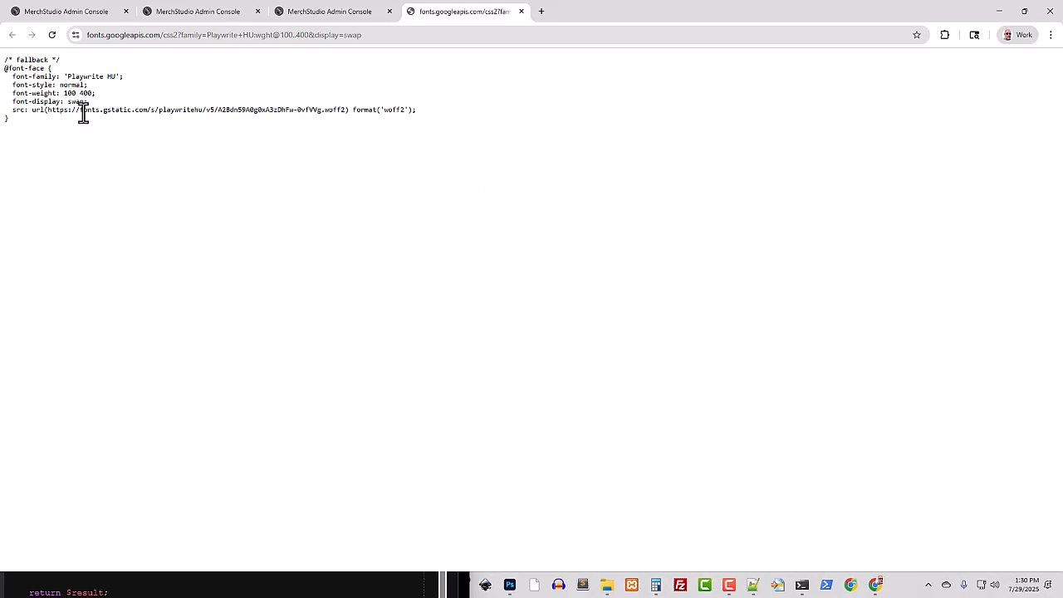
left_click_drag(44, 111, 347, 111)
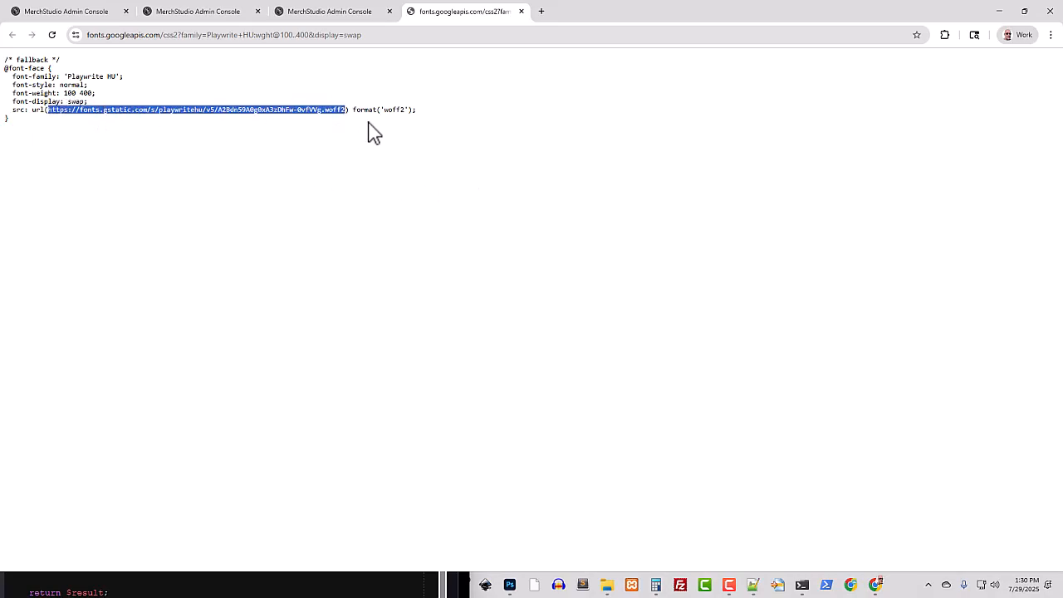
left_click(320, 15)
Start a new asset named Sassy Font with "Sassy" as its alt text
left_click(955, 151)
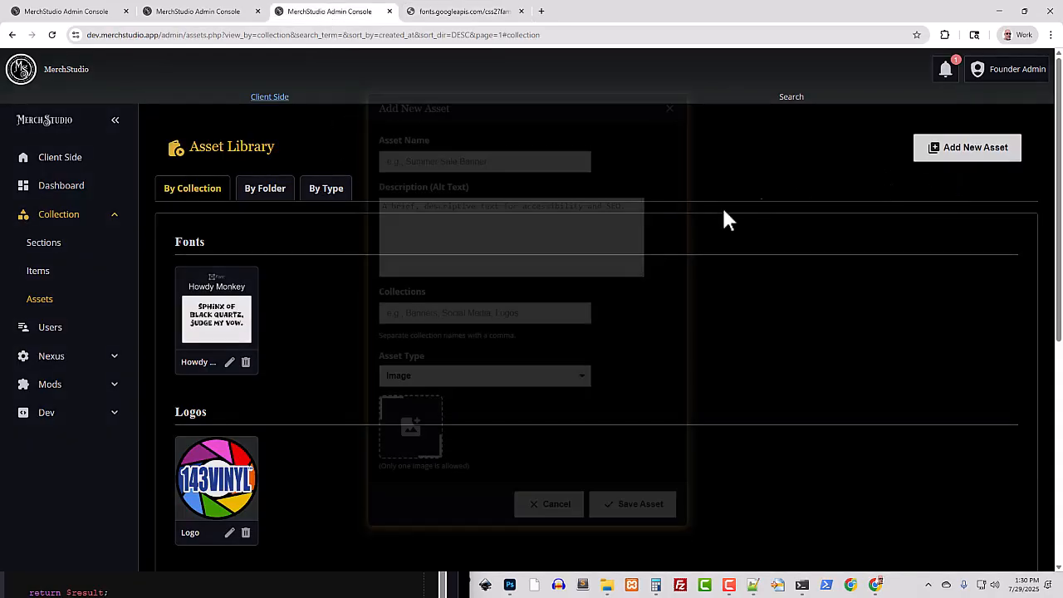
type("Sassy Font")
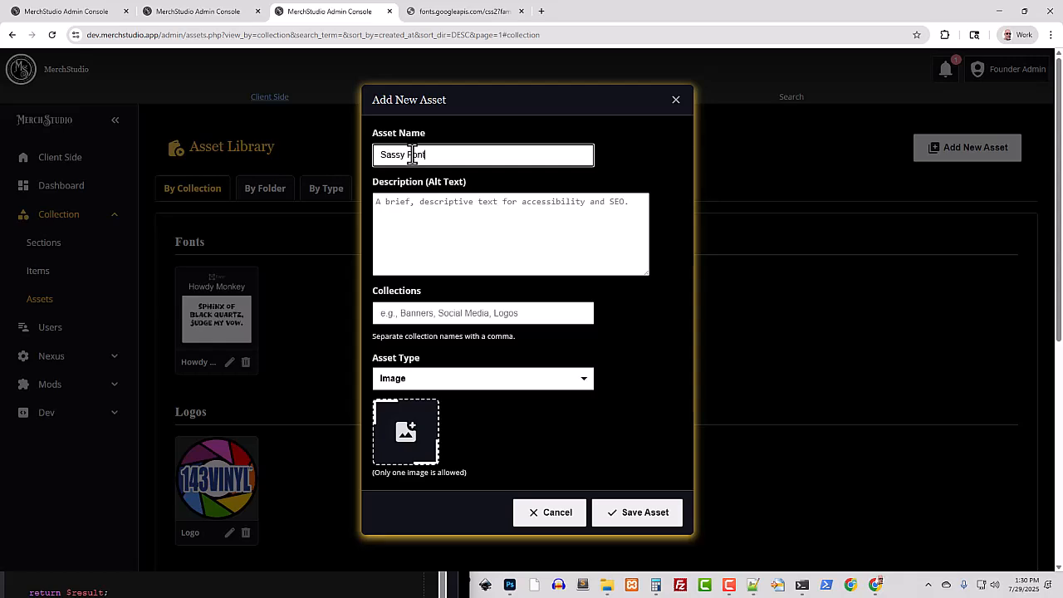
left_click(458, 209)
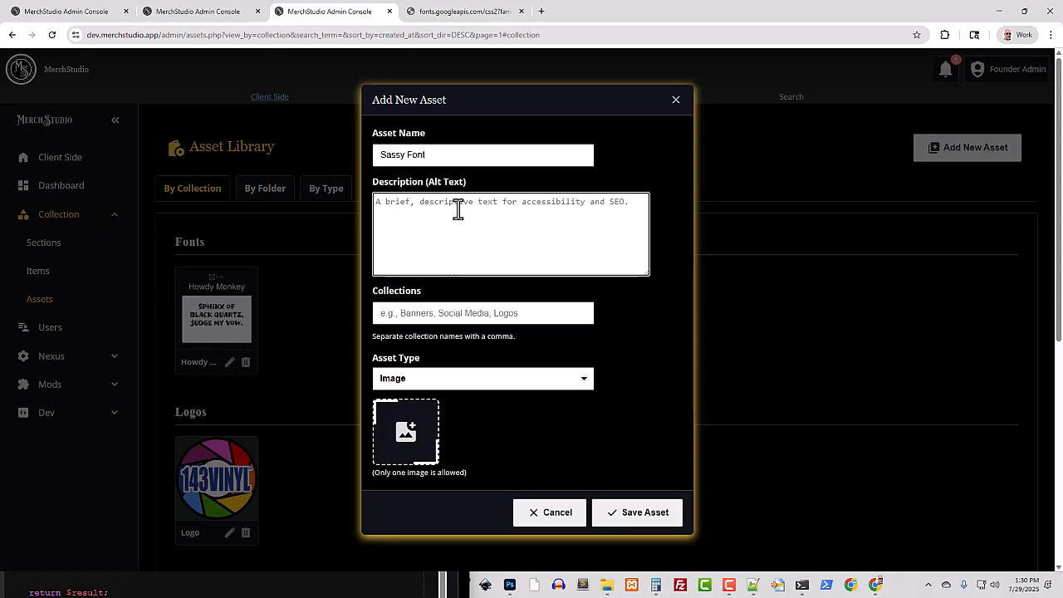
type("Sassy")
Assign the Sassy Font asset to the Fonts collection and set its asset type to Font
left_click(435, 312)
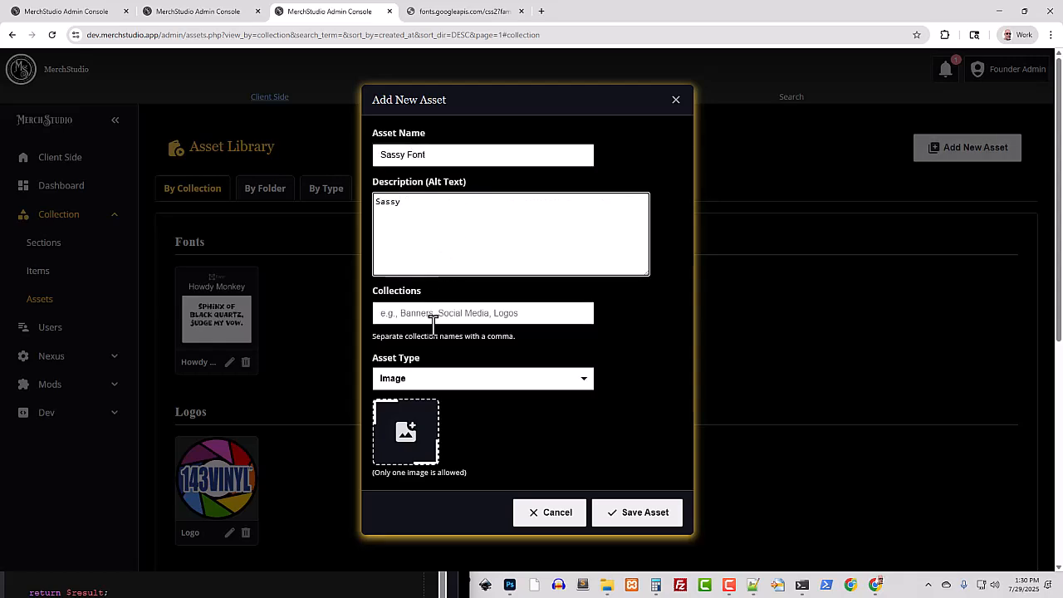
type("Fonts")
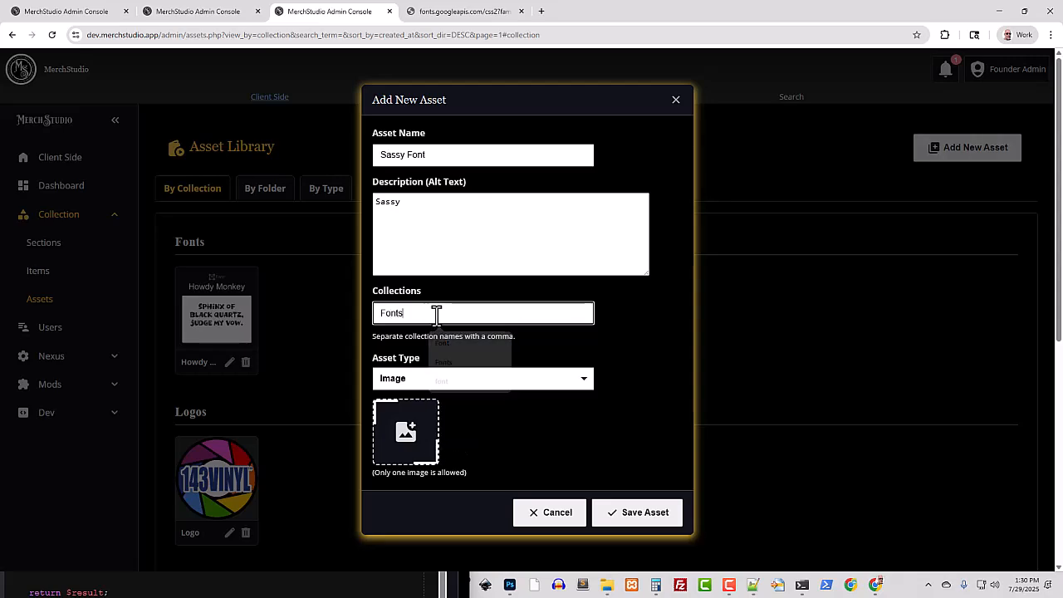
left_click(457, 378)
left_click(436, 426)
Link the Sassy Font asset to the copied external woff2 URL and generate its preview thumbnail
scroll(493, 400, "down", 2)
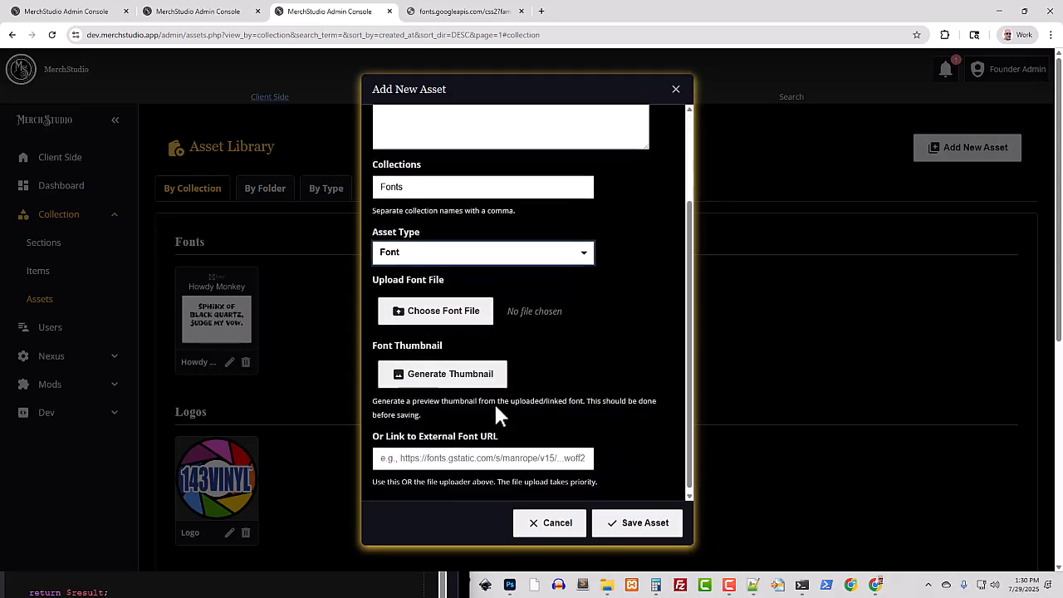
type("https://fonts.gstatic.com/s/playwritehu/v5/A2Bdn59A0g0xA3zDhFw-0vIVVg.woff2")
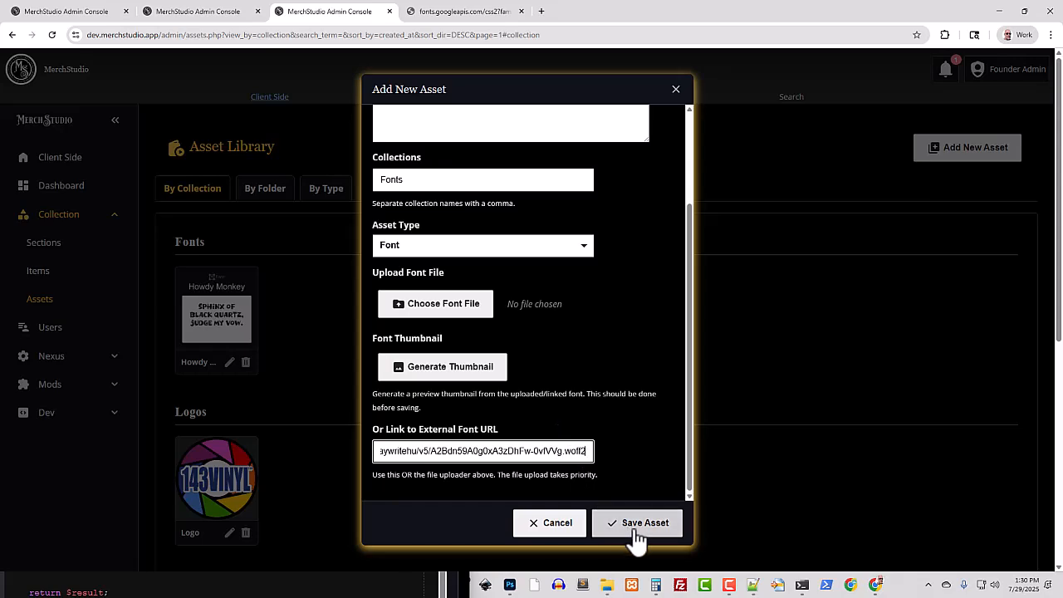
left_click(437, 368)
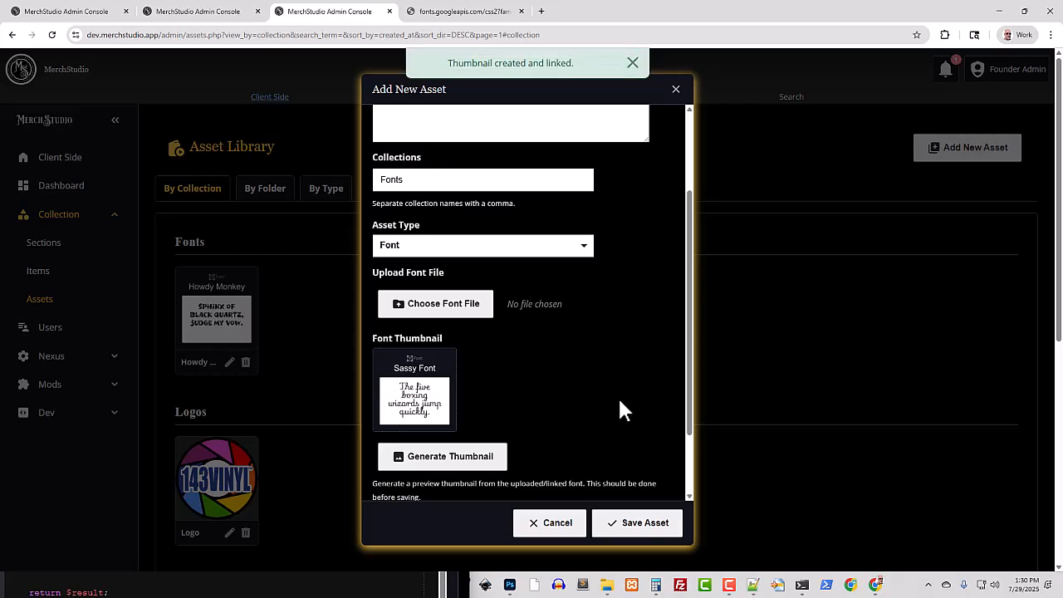
Save the externally linked Sassy Font asset
left_click(639, 524)
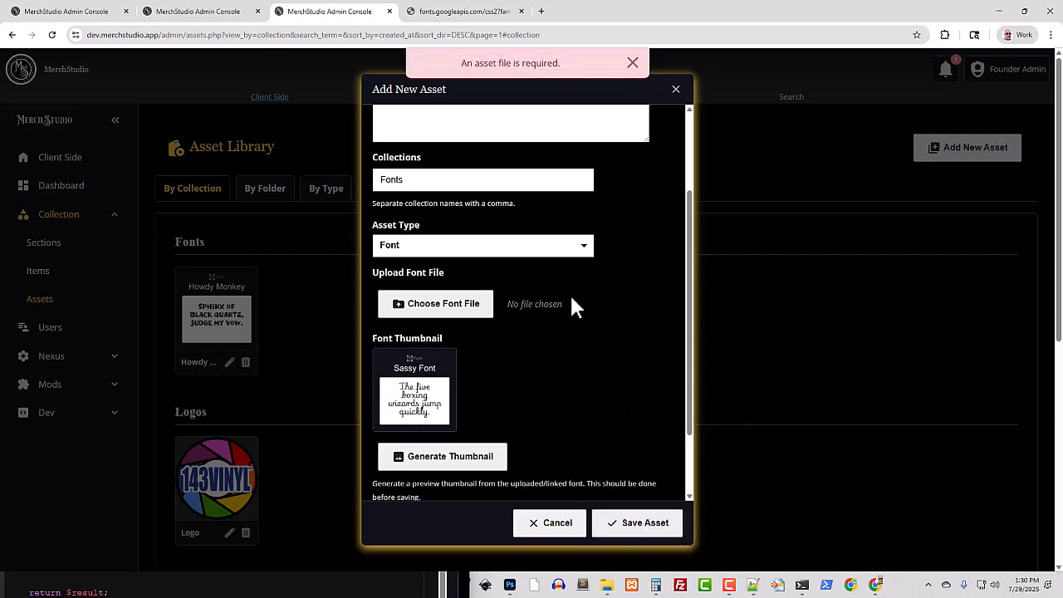
scroll(528, 426, "down", 2)
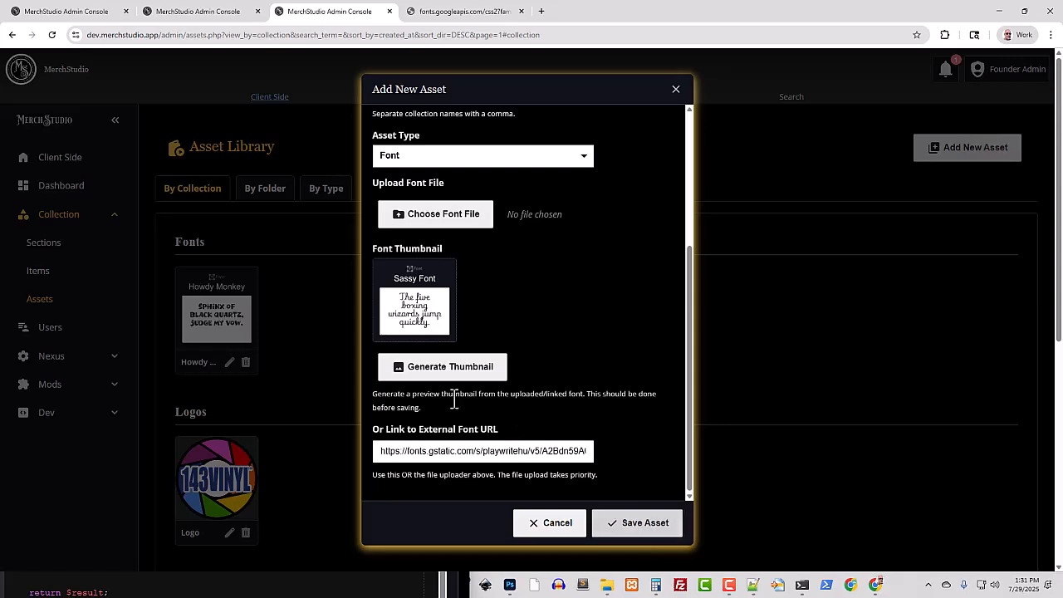
left_click(633, 523)
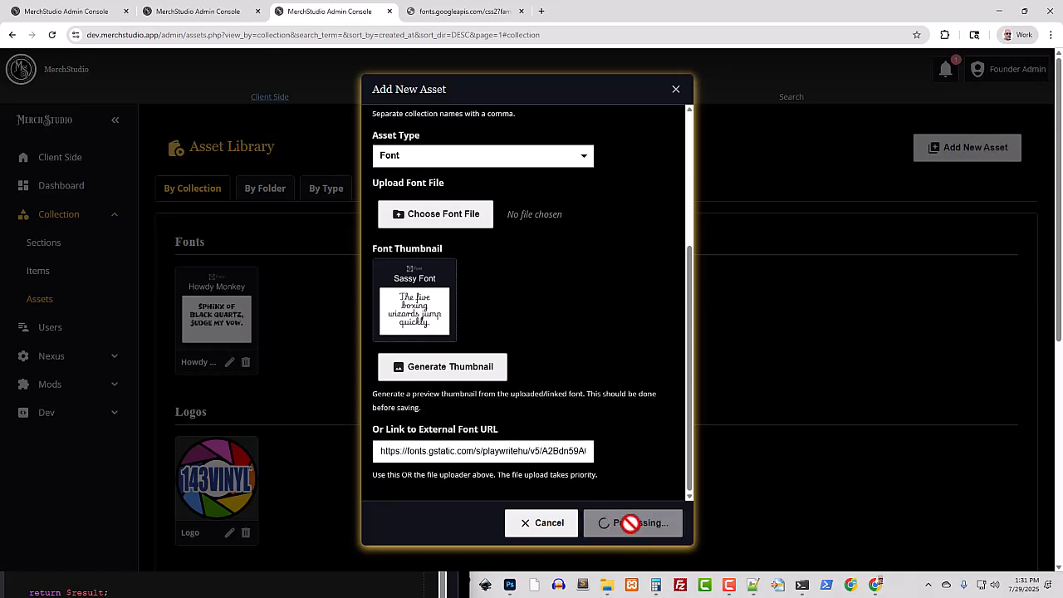